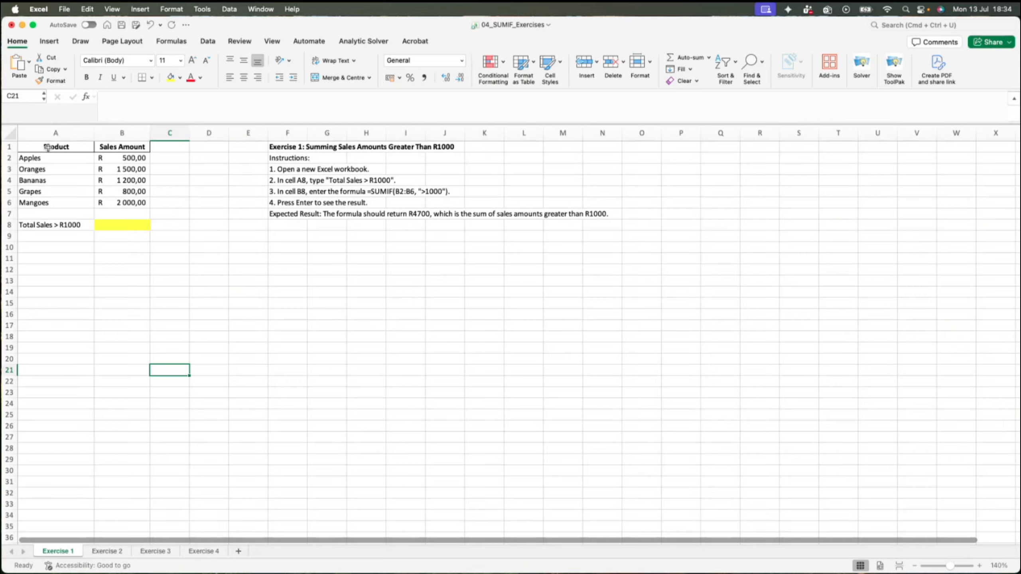
drag(48, 149, 134, 203)
click(169, 193)
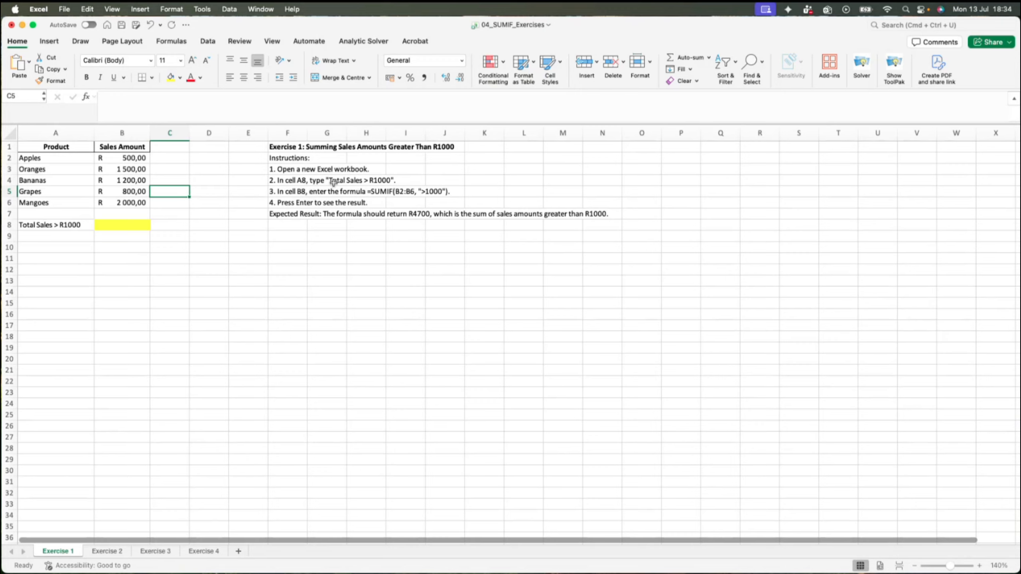
click(49, 227)
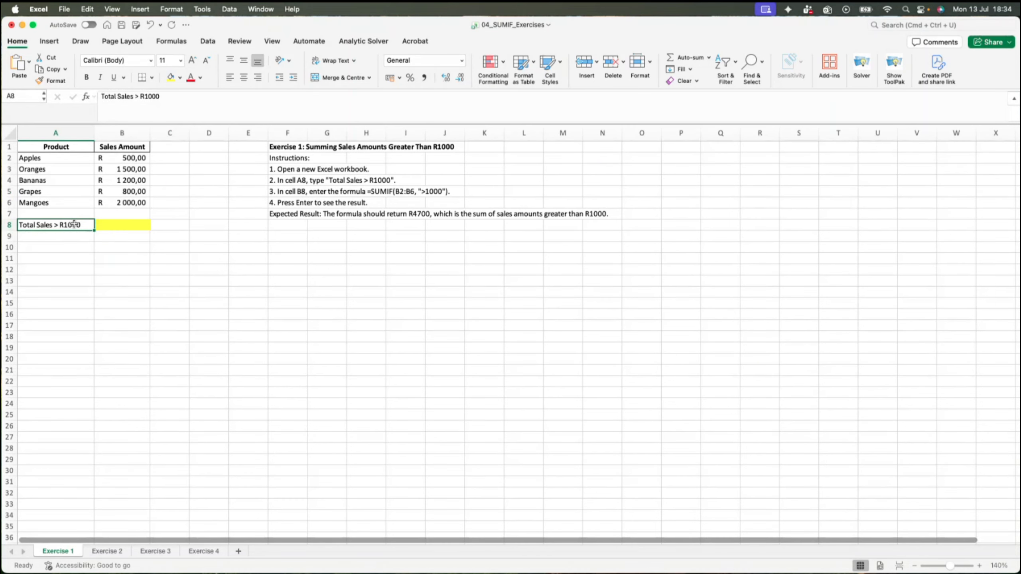
Begin a SUMIF formula in cell B8 of Exercise 1, using the sales amounts B2:B6 as the range
click(117, 224)
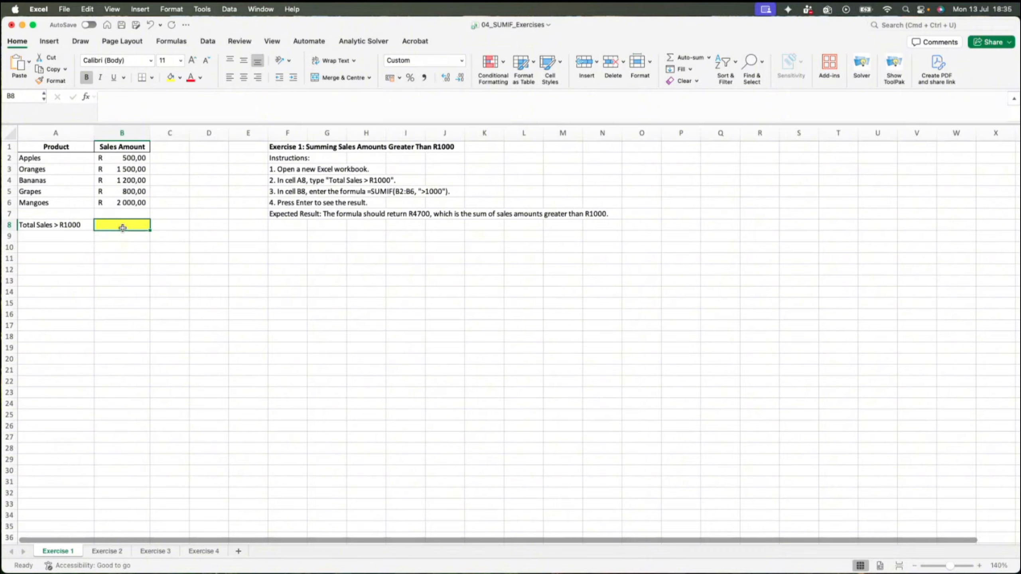
text(=)
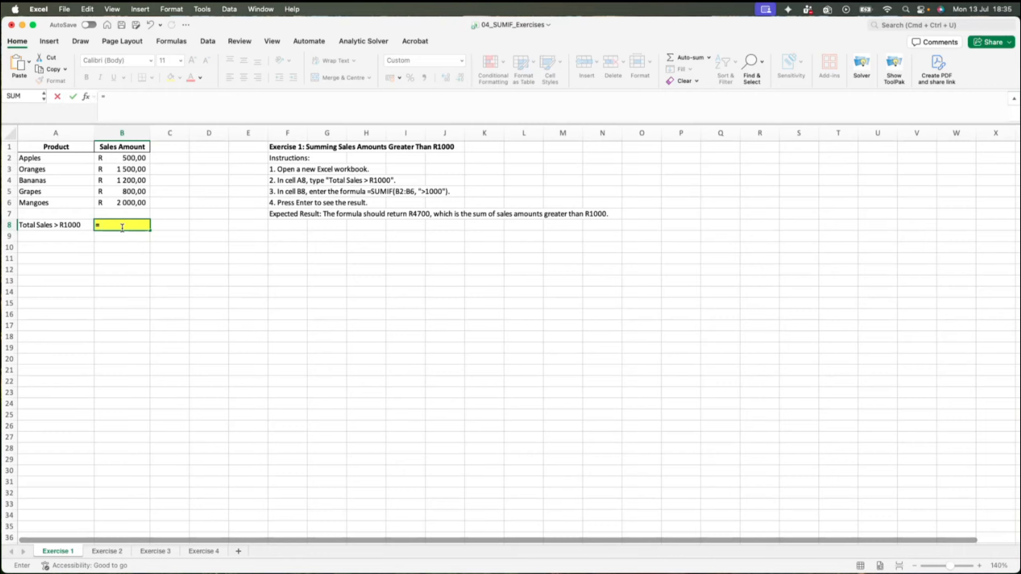
text(sum)
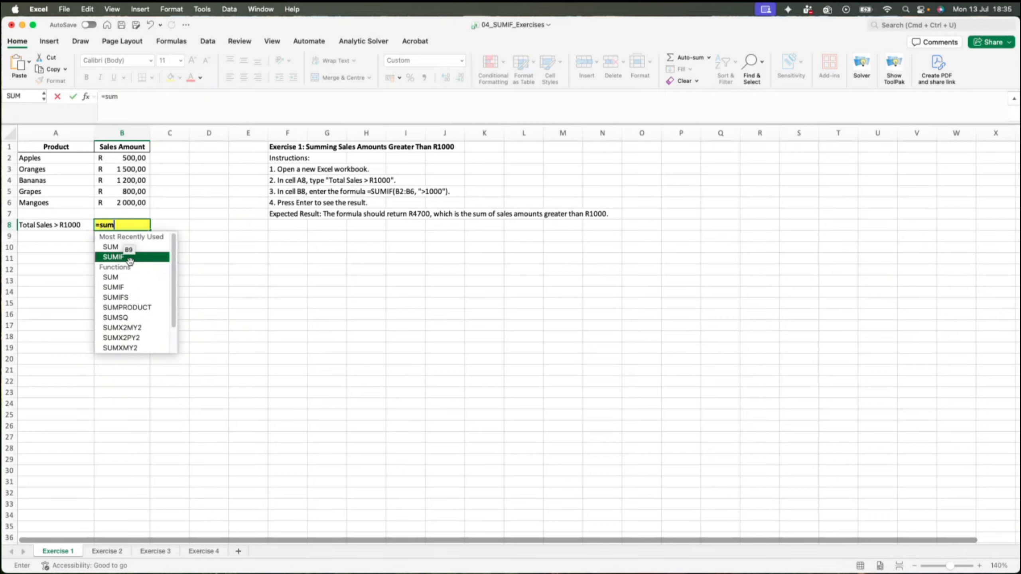
double_click(130, 257)
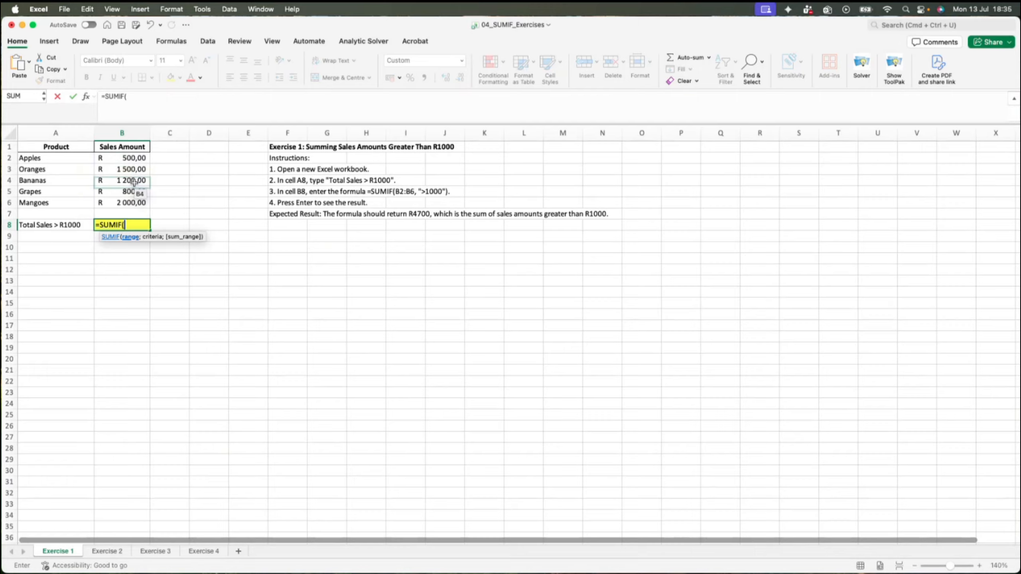
drag(135, 158, 137, 196)
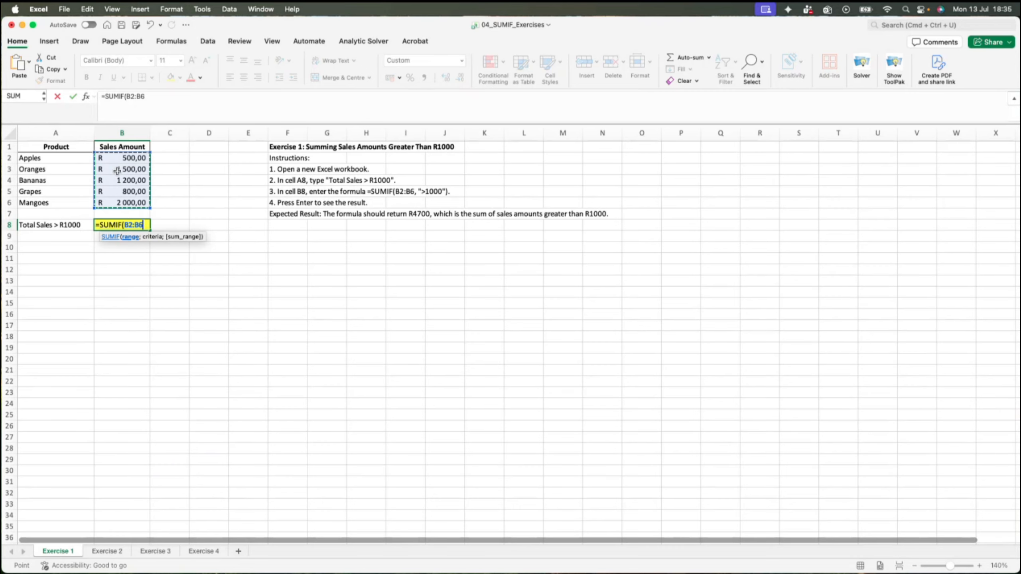
click(148, 96)
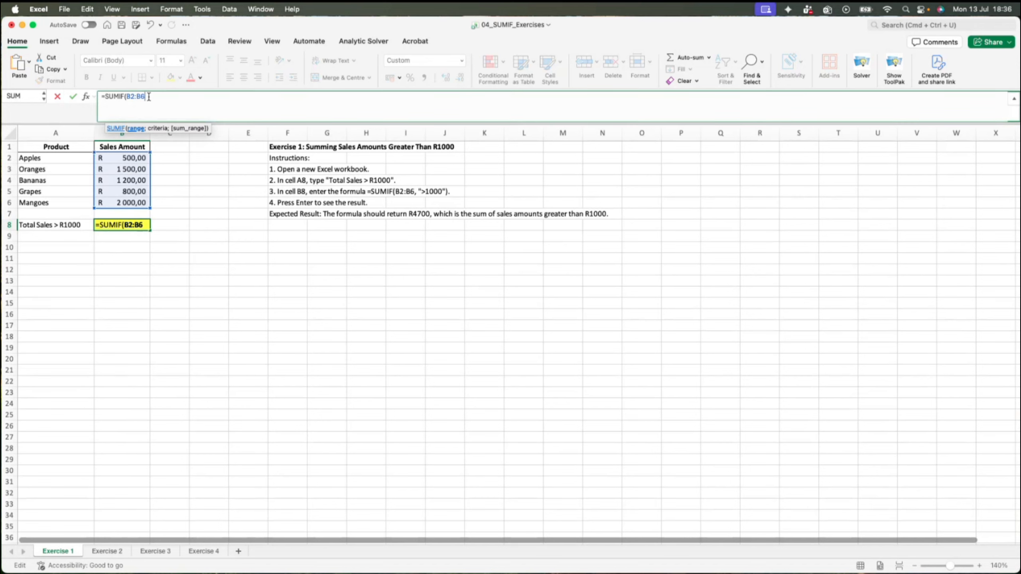
Add the criterion ">1000 without its closing quotation mark, try to enter the formula, and decline the suggested correction
text(;)
key(BackSpace)
text(;)
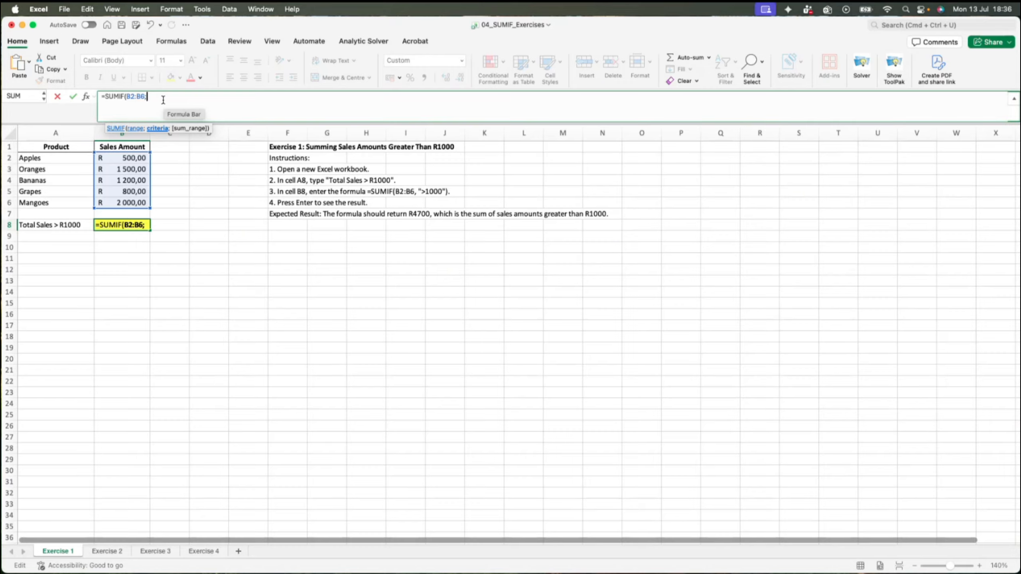
text(">)
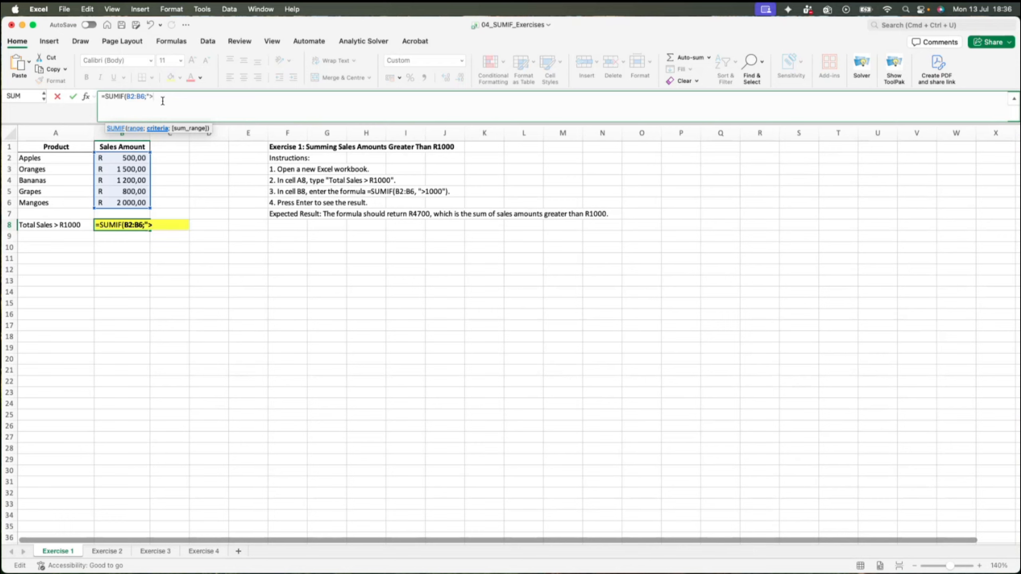
text(1000)
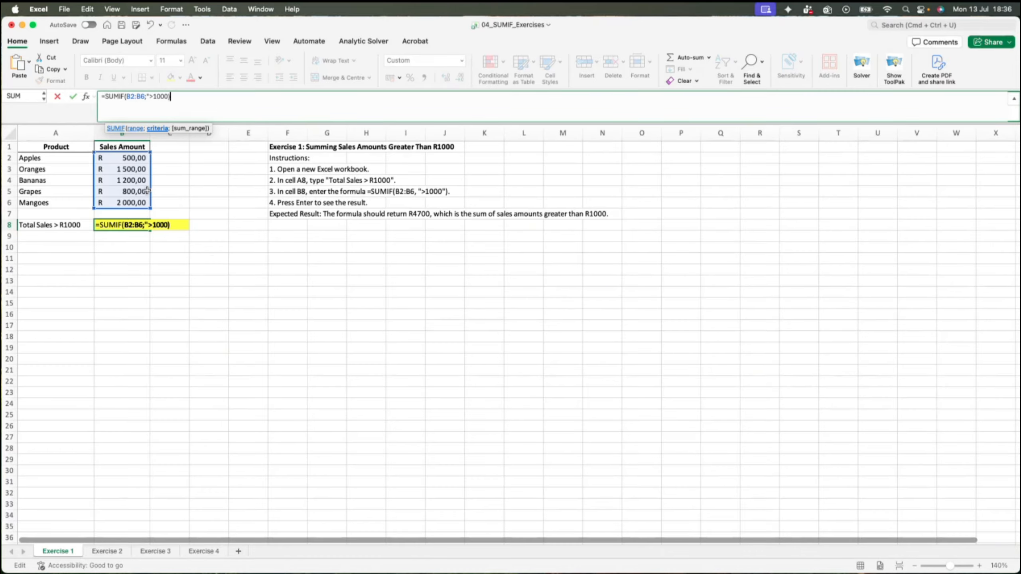
text())
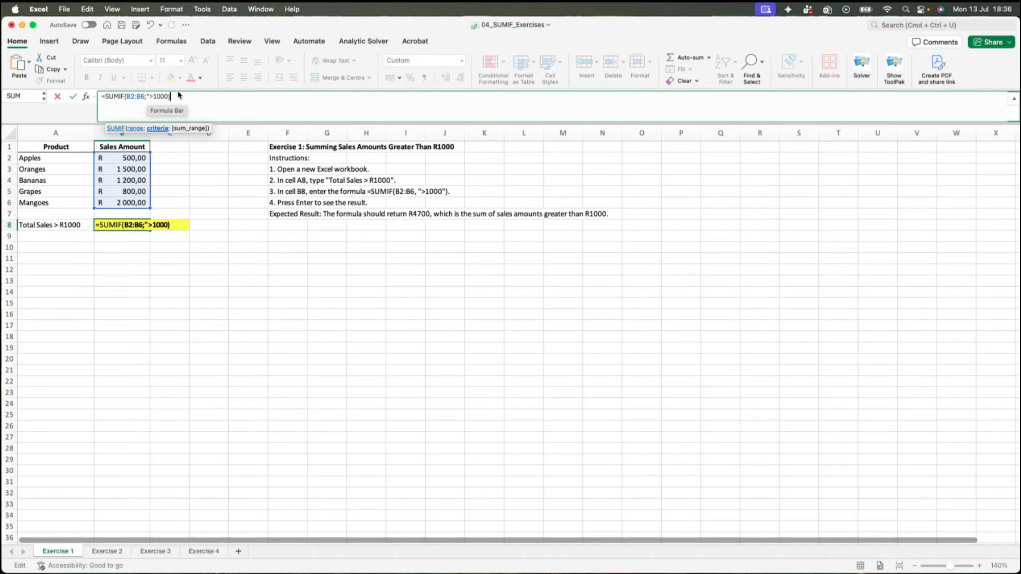
key(Return)
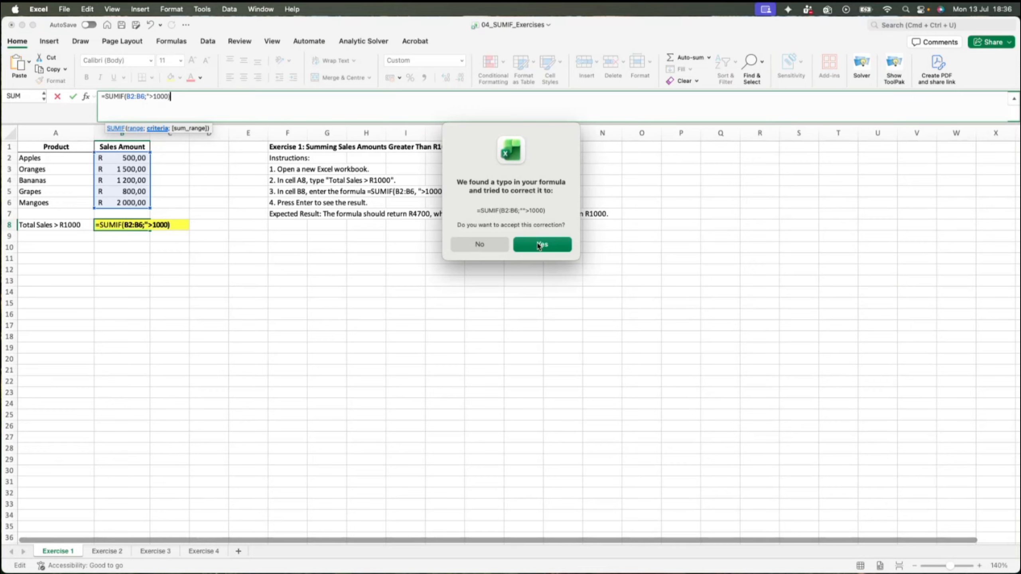
click(481, 245)
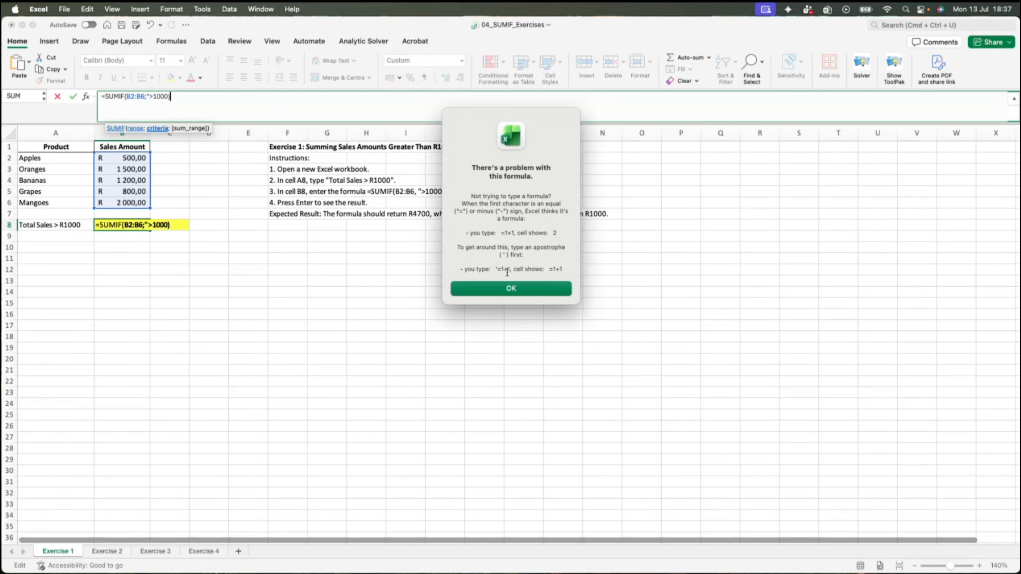
key(Return)
Add the missing closing quotation mark so that B8 contains =SUMIF(B2:B6;">1000"), and enter the formula
click(169, 99)
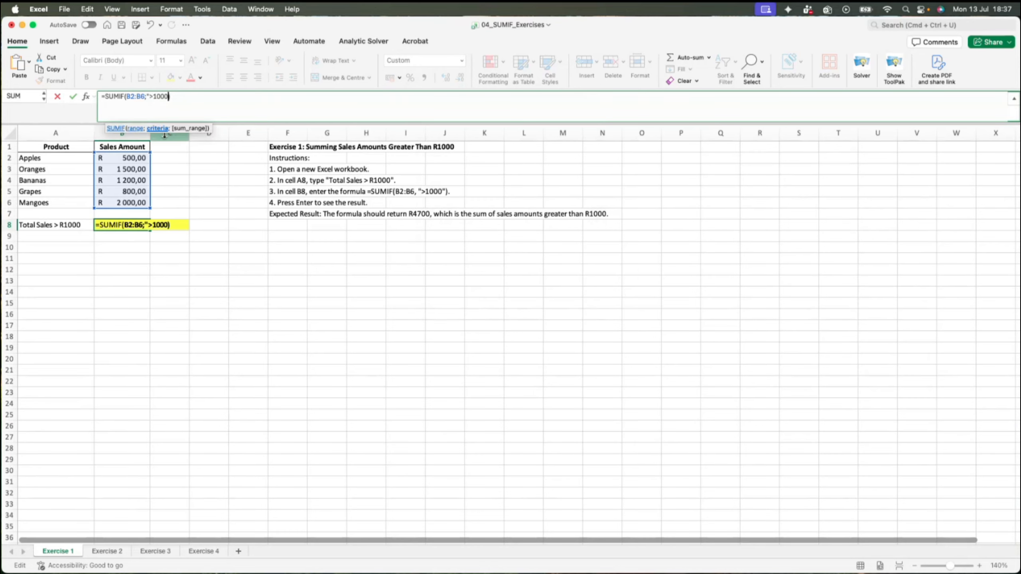
text("))
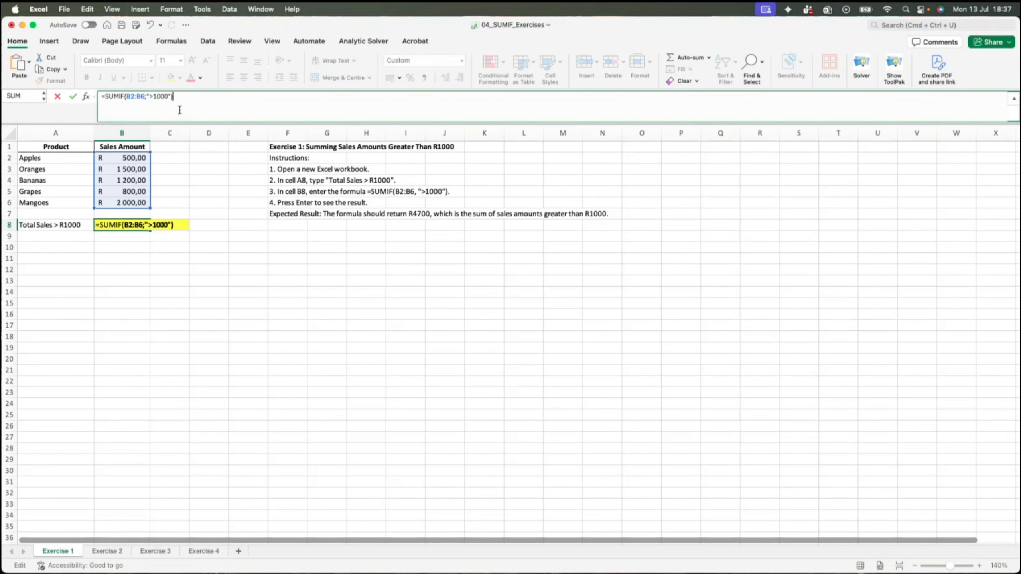
key(Return)
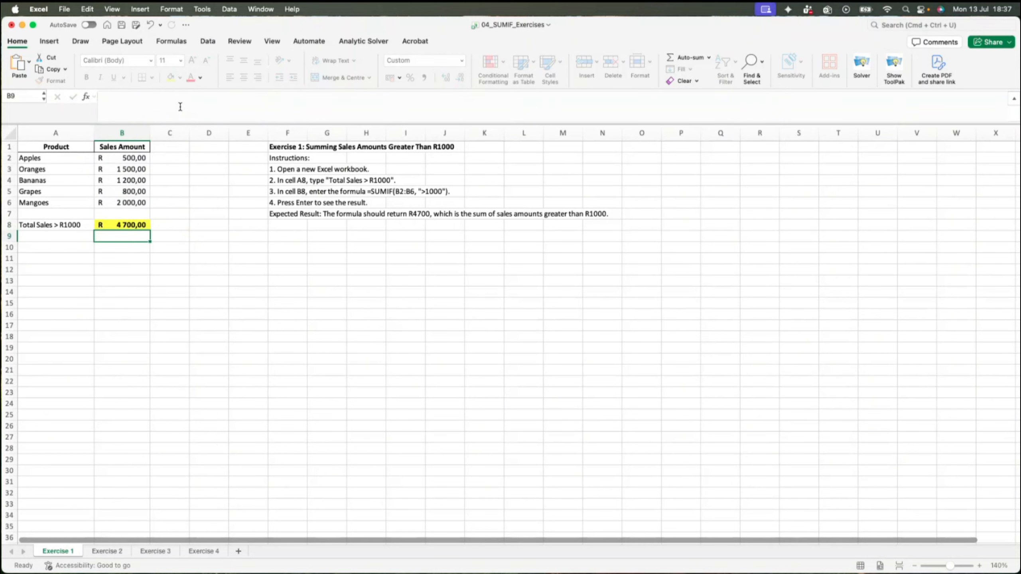
Check the B8 total by selecting amounts B6, B4 and B3 together, and inspect the SUMIF formula without changing it
click(115, 221)
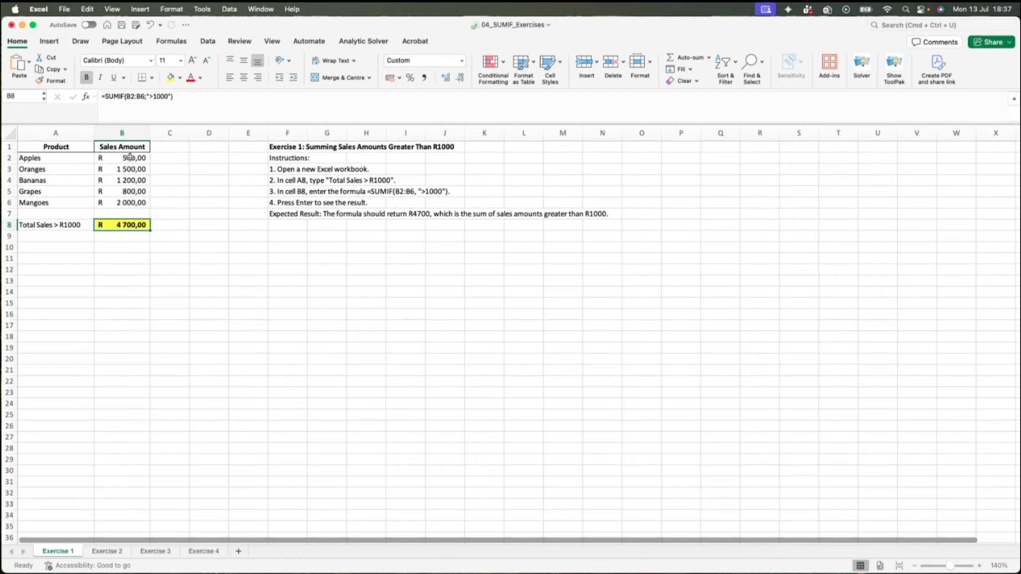
click(125, 201)
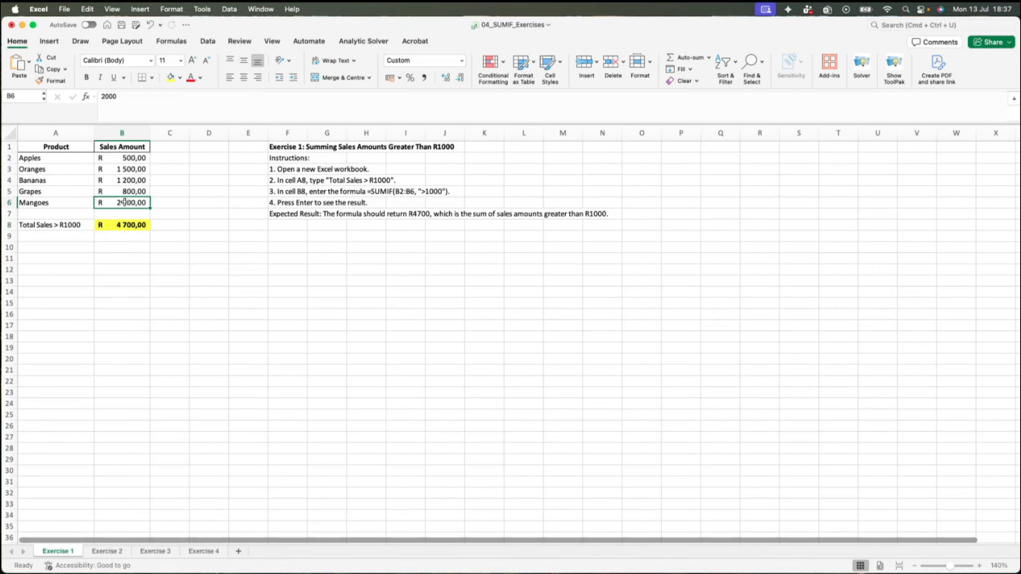
super+click(131, 181)
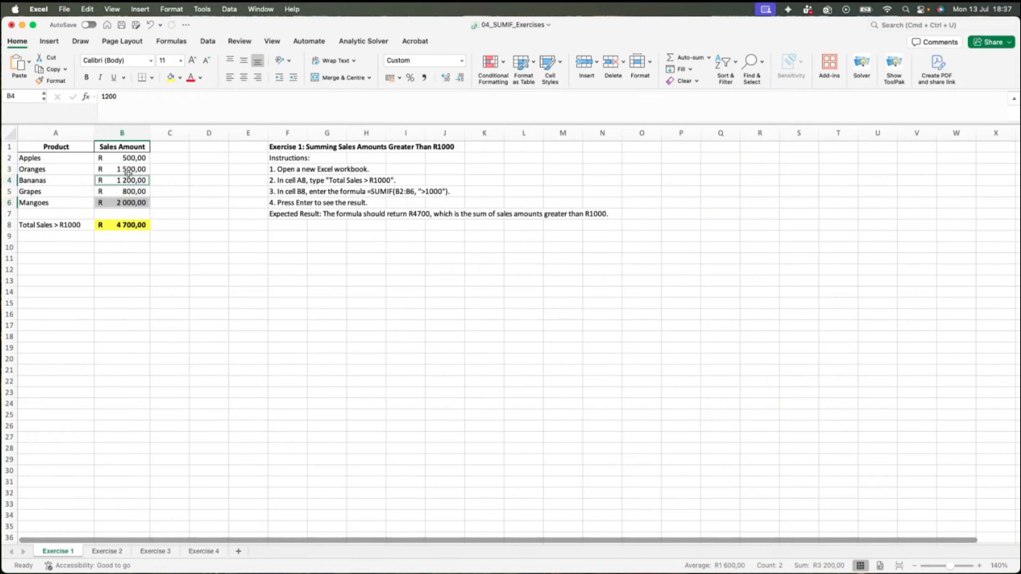
super+click(132, 168)
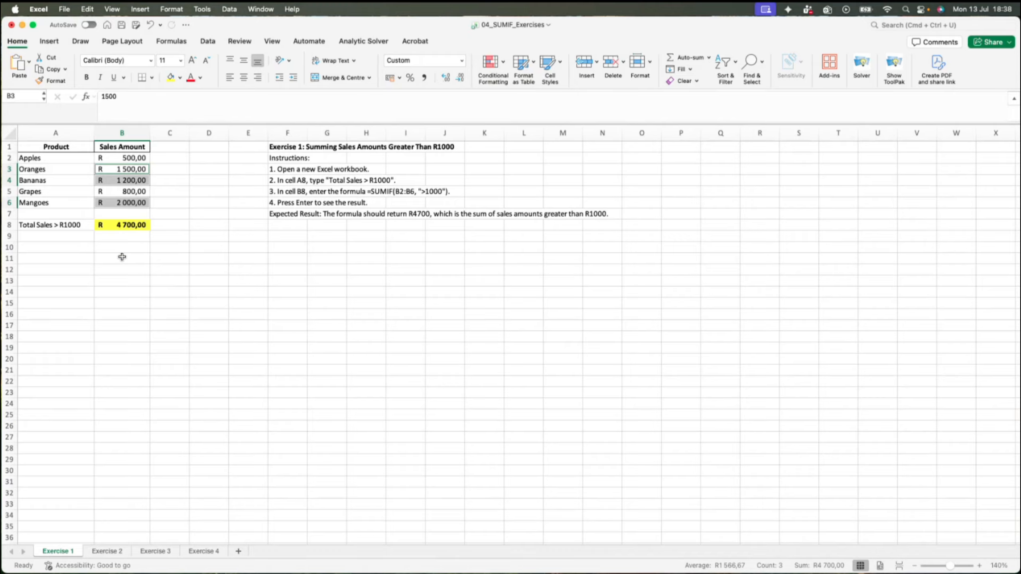
click(115, 224)
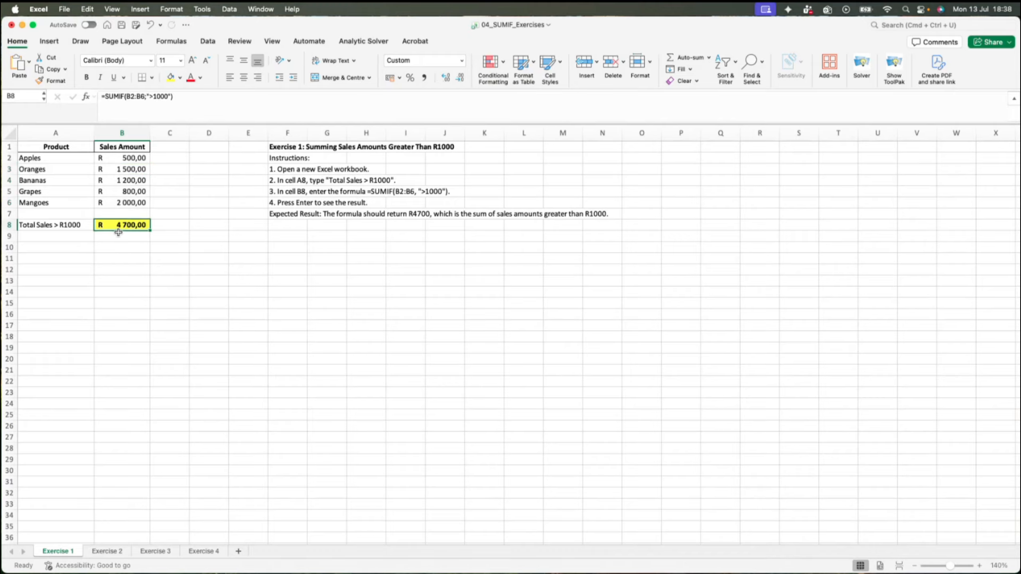
click(187, 99)
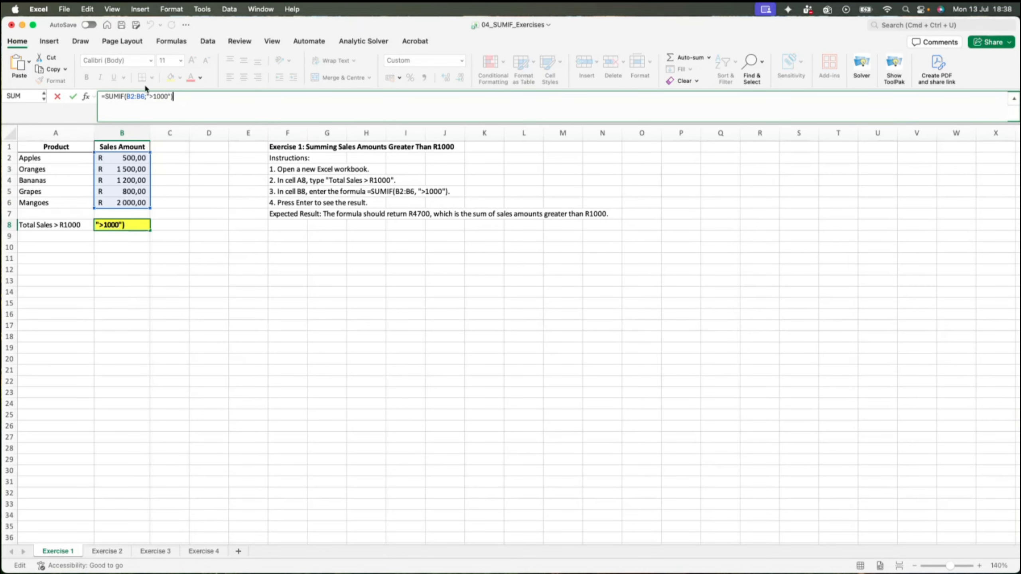
key(Return)
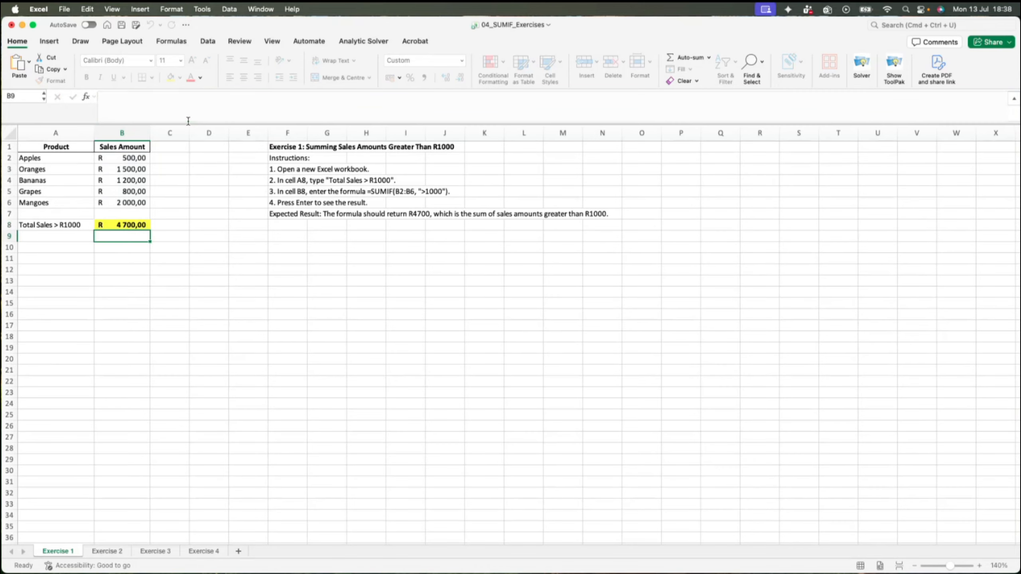
On the Exercise 2 sheet, clear the existing formula in B10 and widen column A to fit the "Total Sales for Apples" label
click(119, 226)
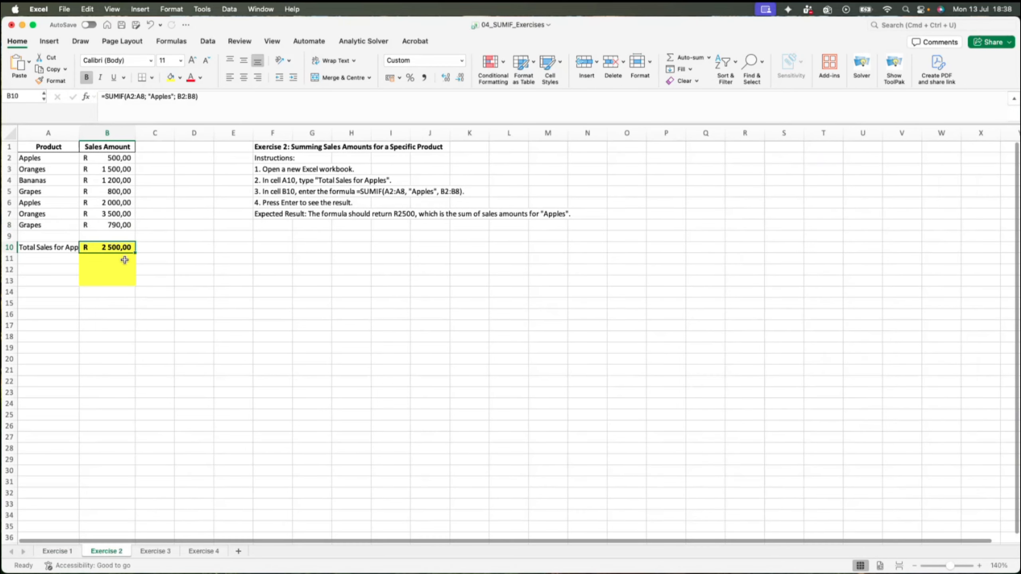
key(Delete)
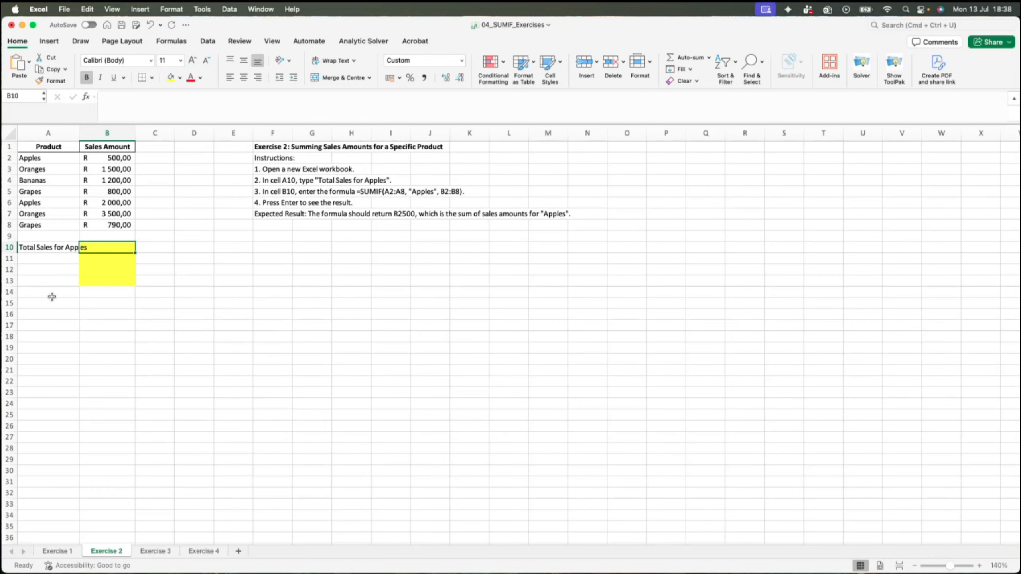
drag(79, 133, 95, 132)
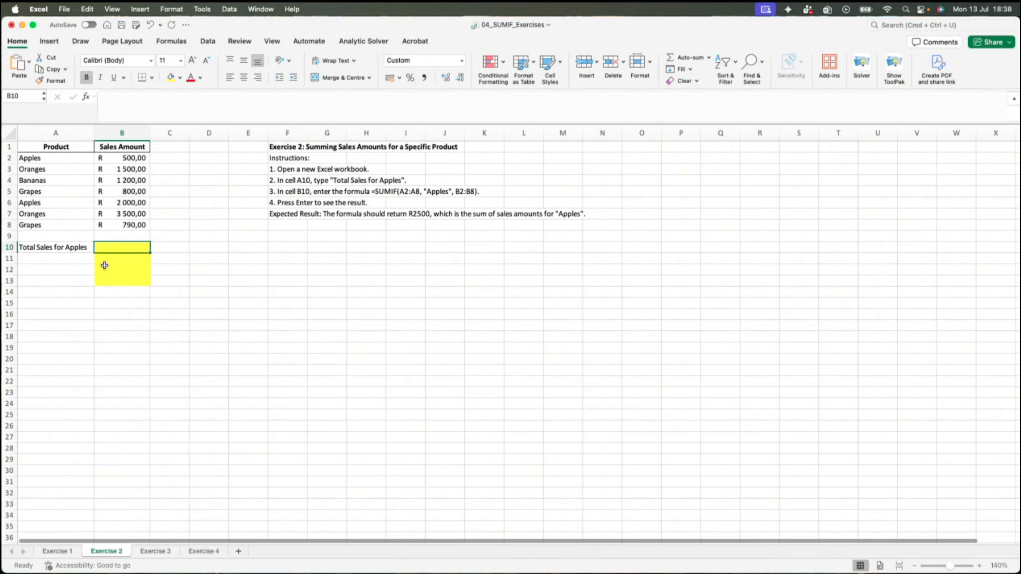
Examine the product names in A2:A8 to locate the Apples entries among the other products
drag(37, 224, 30, 160)
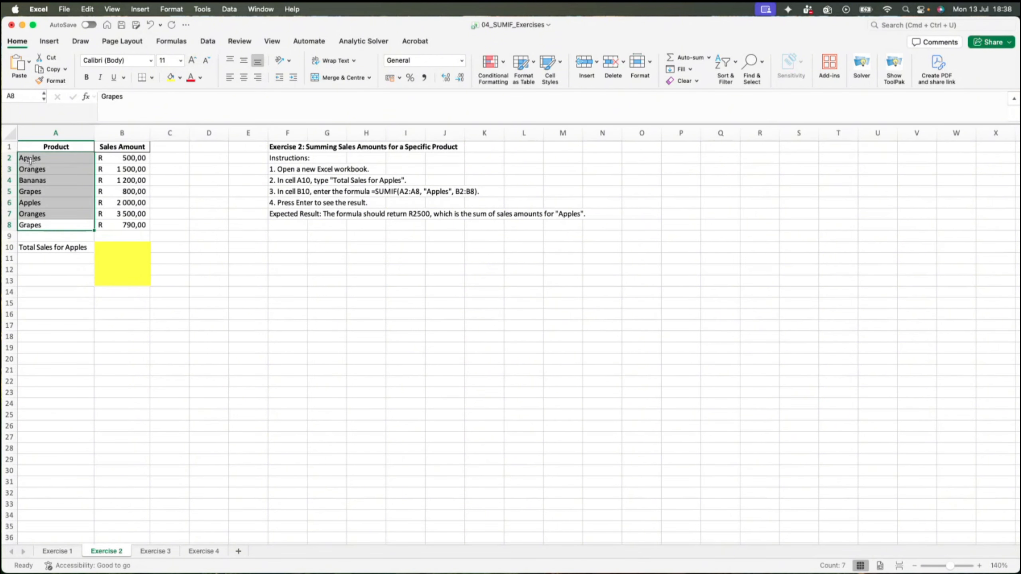
click(9, 157)
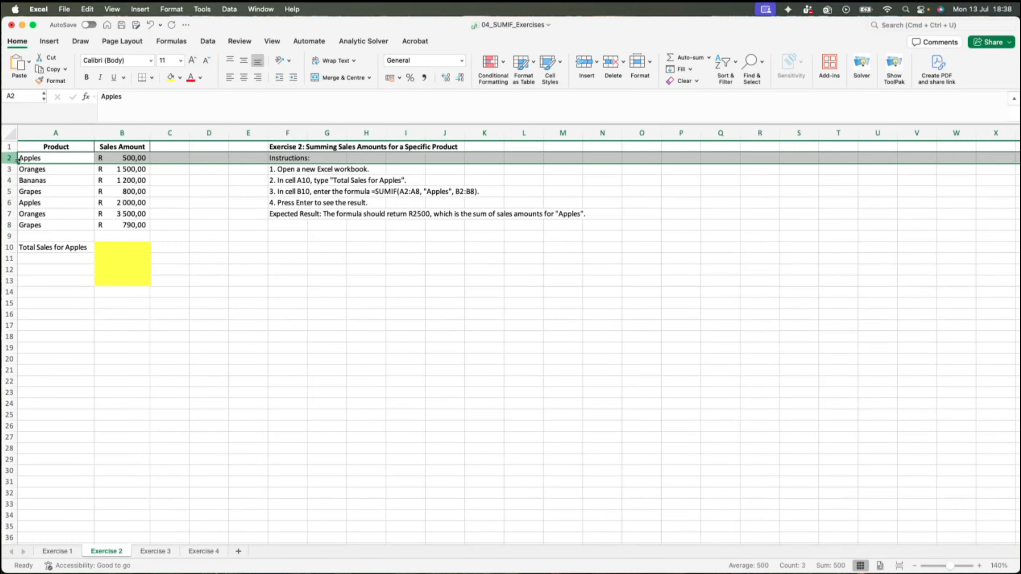
click(30, 160)
click(12, 192)
click(12, 203)
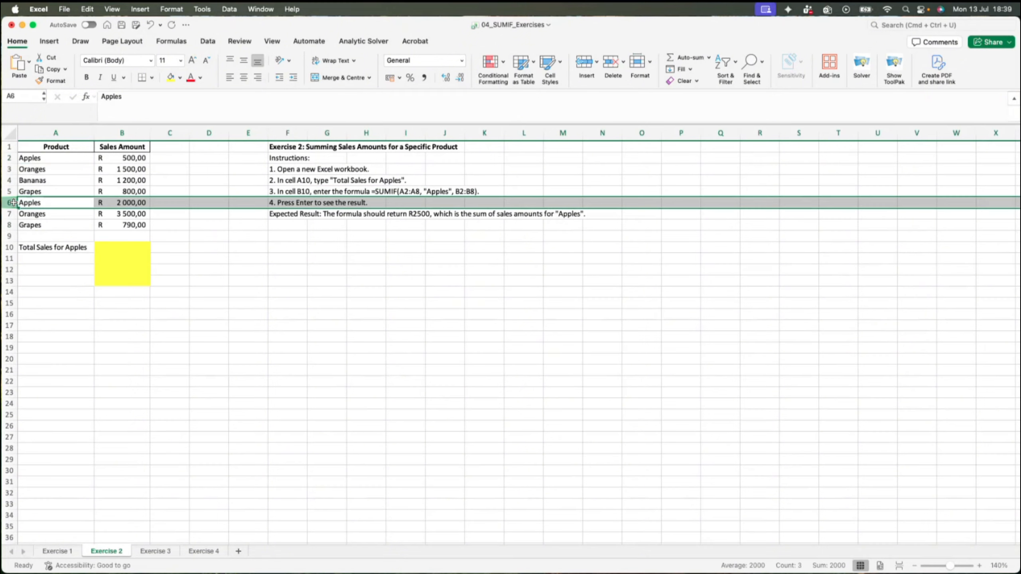
click(45, 213)
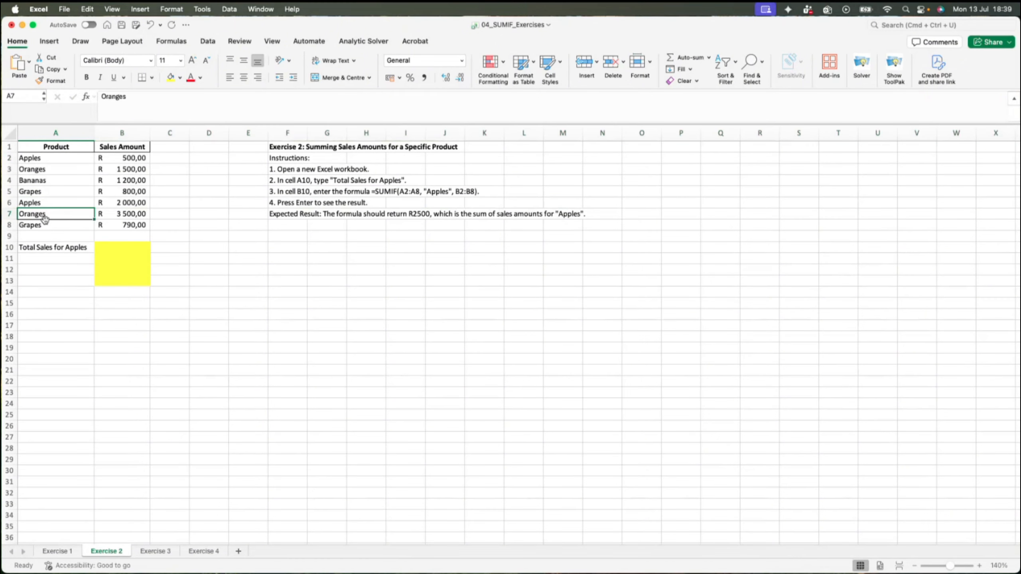
click(42, 224)
click(44, 202)
click(45, 189)
click(32, 169)
click(30, 158)
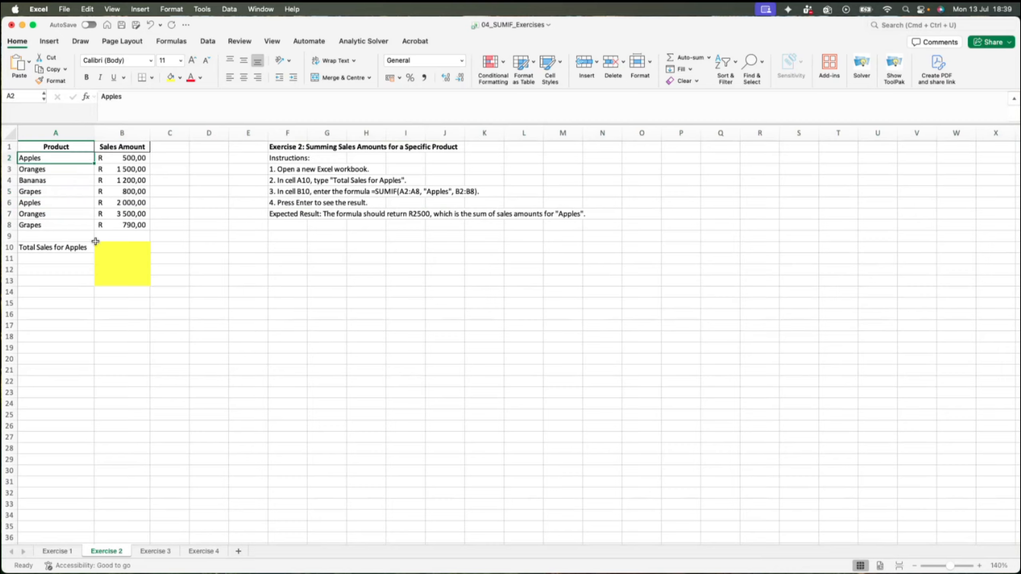
In B10, start a SUMIF formula with A2:A8 as the criteria range, followed by a semicolon separator
click(109, 246)
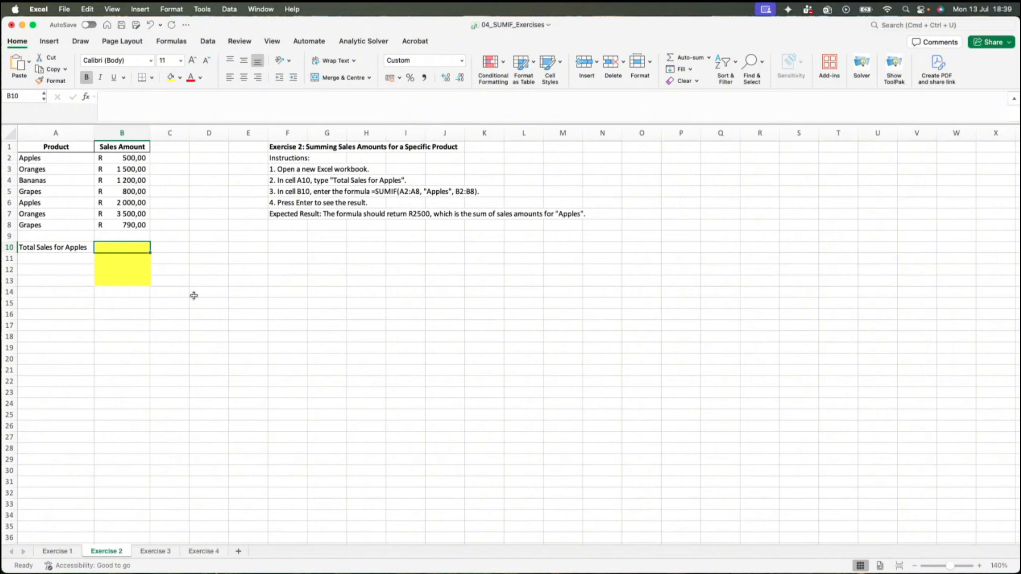
text(=sum)
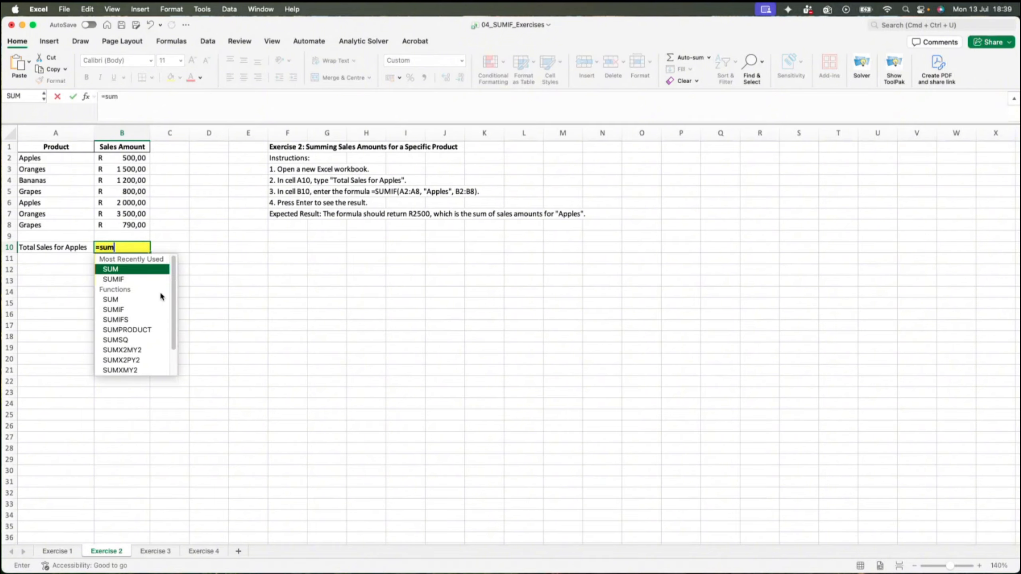
double_click(113, 279)
click(126, 280)
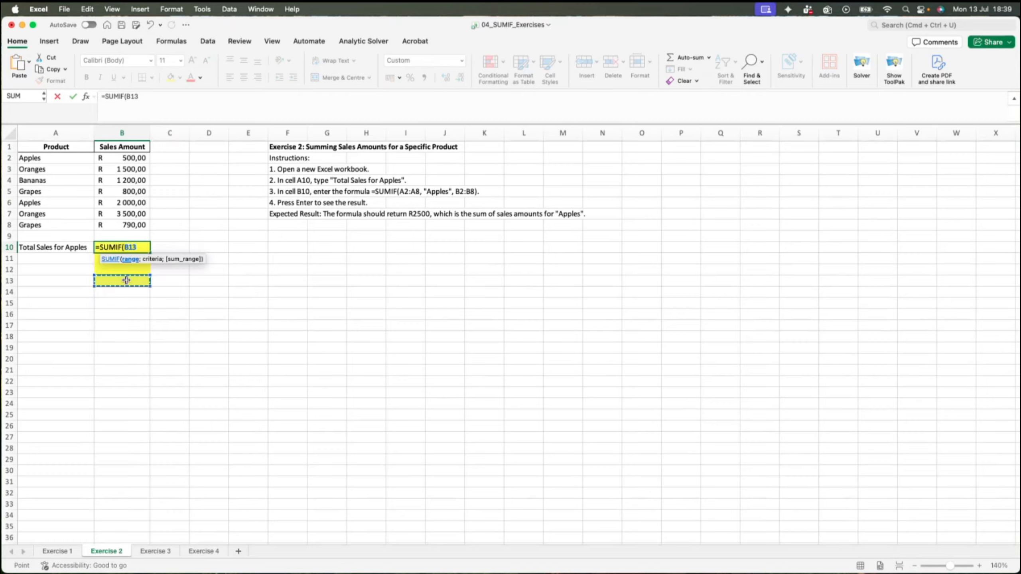
key(BackSpace)
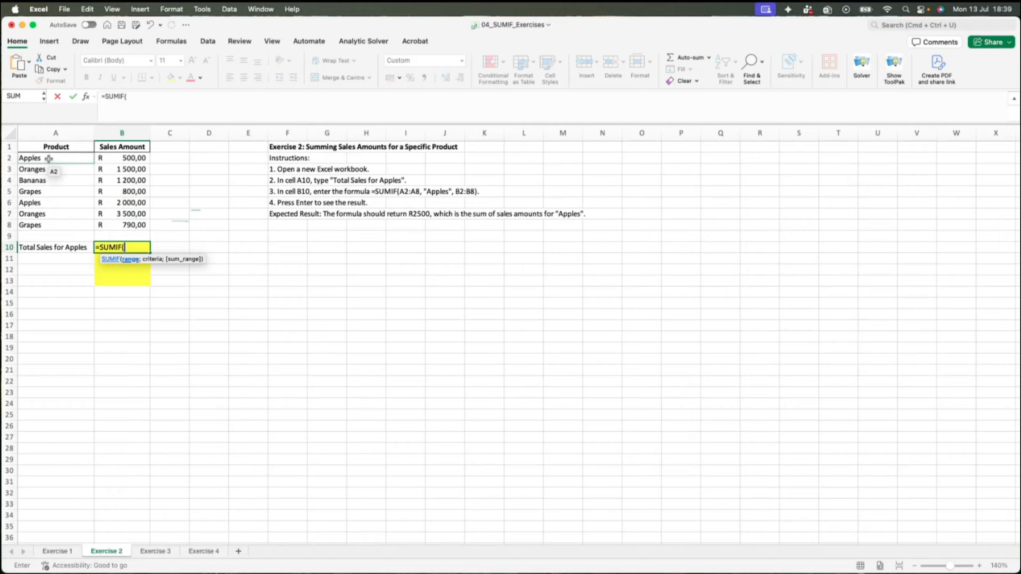
drag(49, 158, 51, 225)
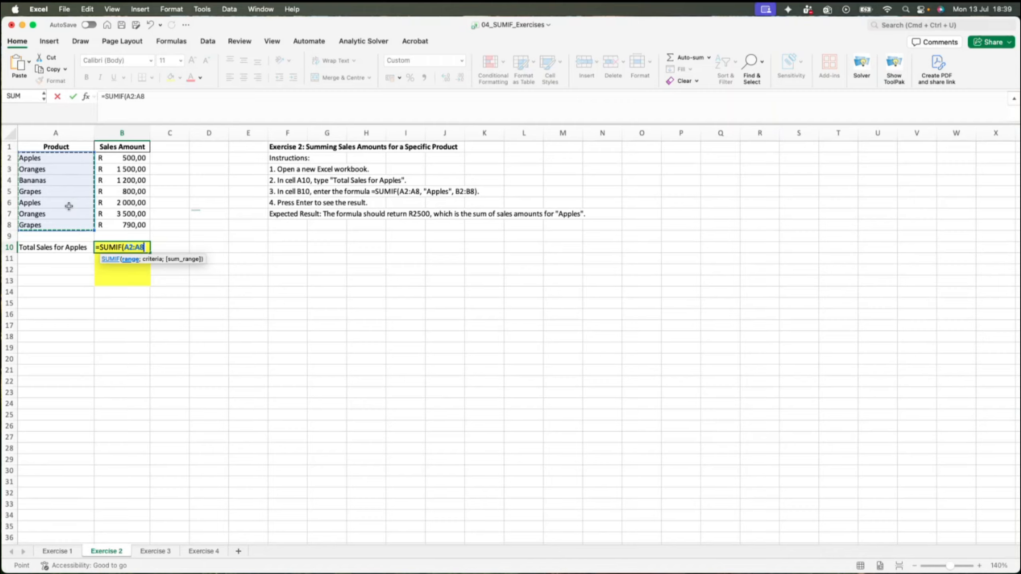
text(;)
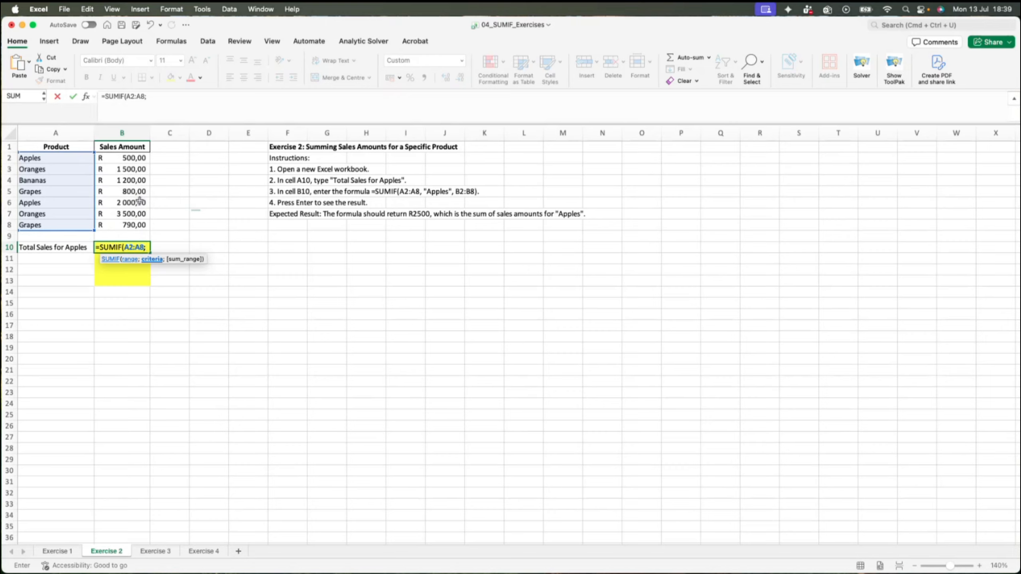
Add "Apple" as the criterion and B2:B8 as the sum range, and enter =SUMIF(A2:A8;"Apple";B2:B8) in B10
click(159, 97)
text(")
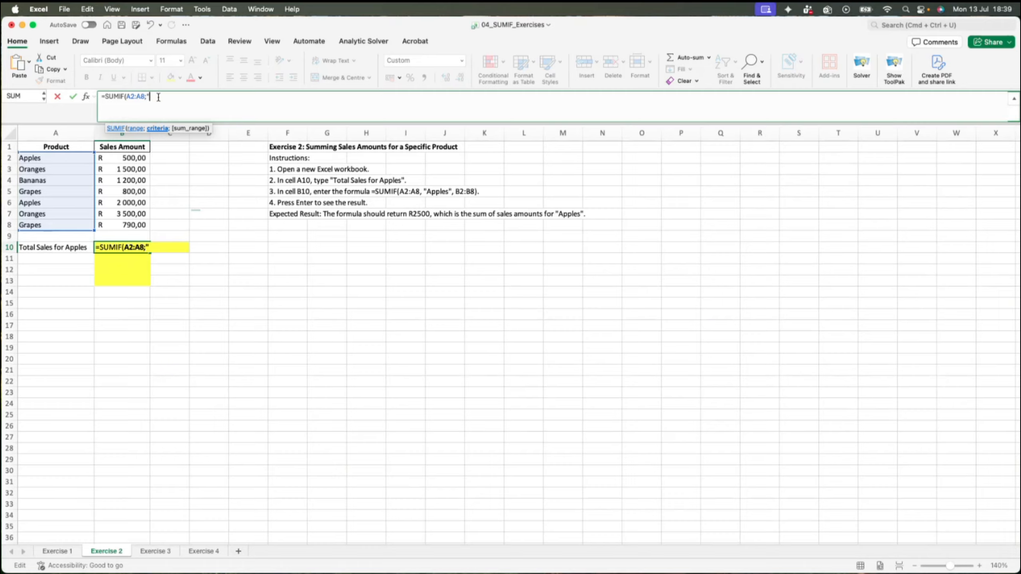
text(Apple)
text(;)
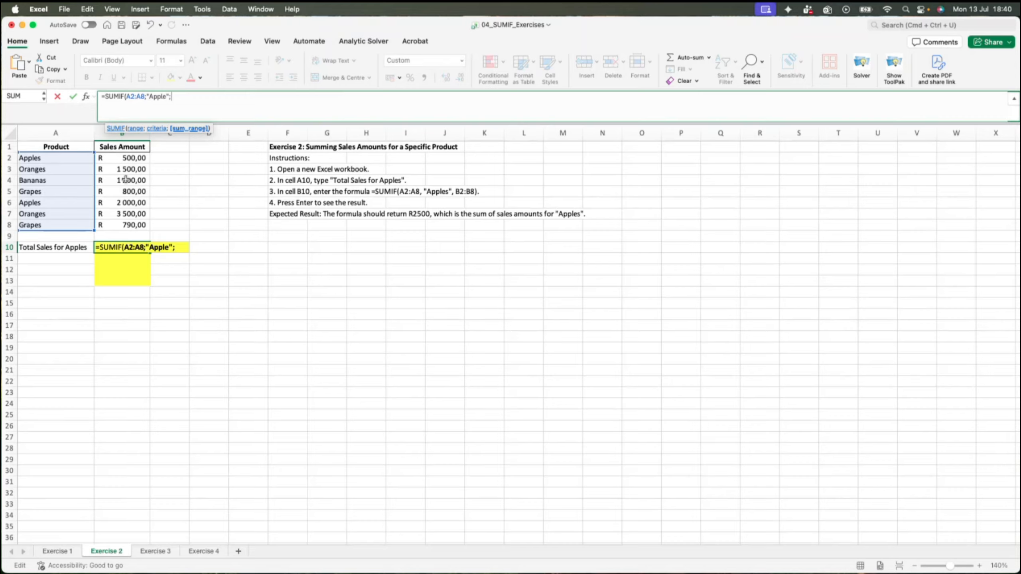
click(124, 157)
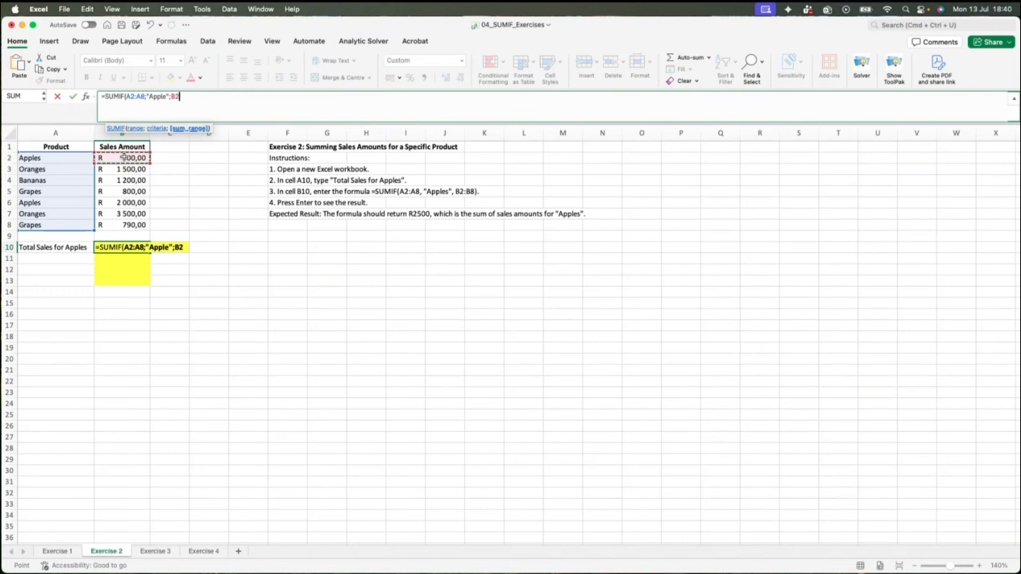
drag(124, 157, 135, 226)
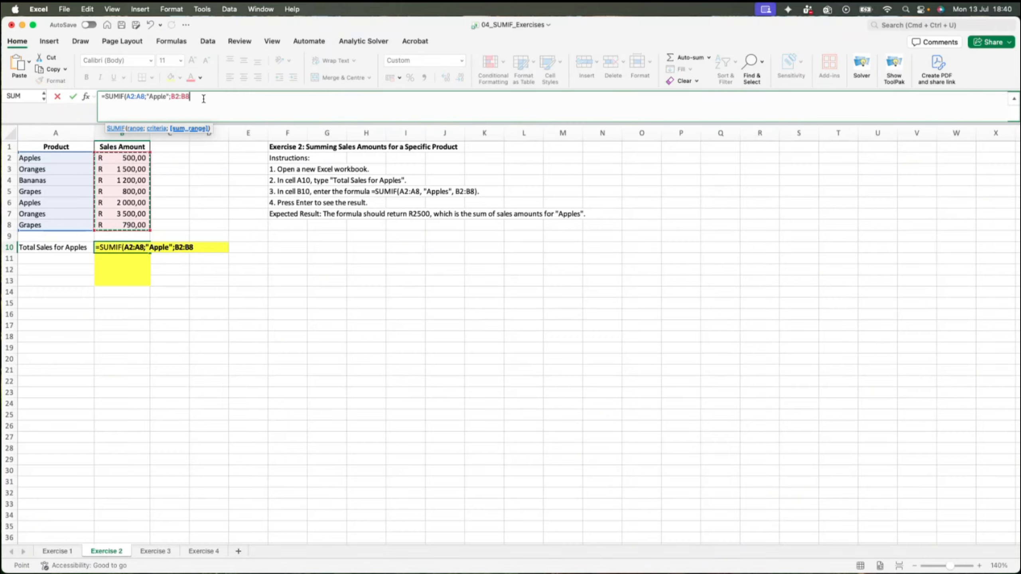
text())
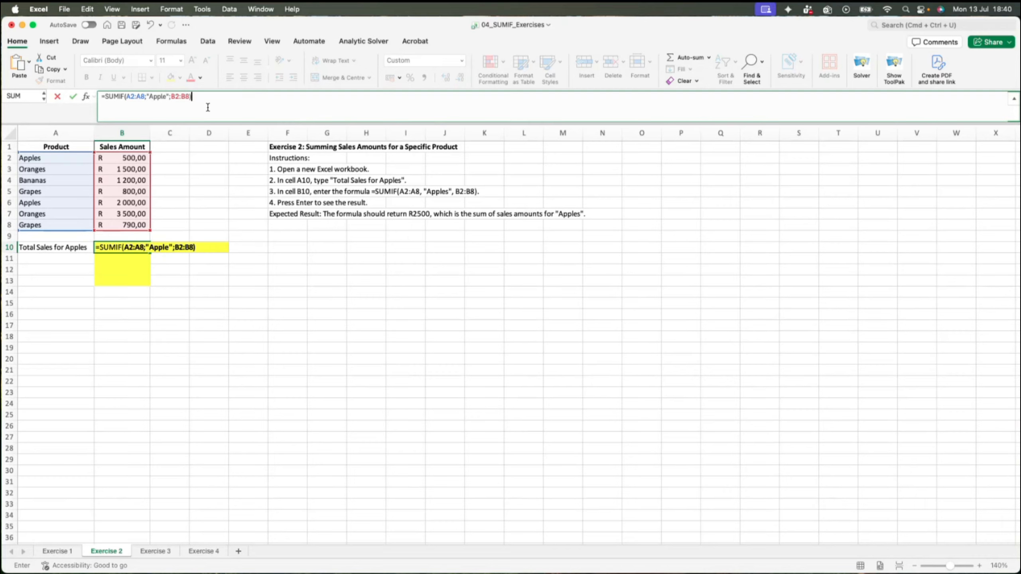
key(Return)
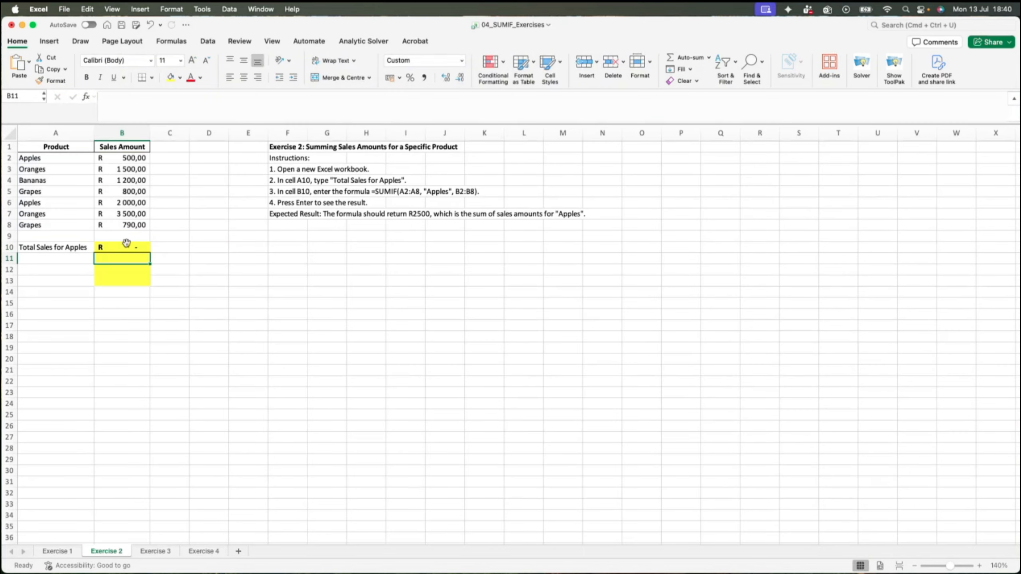
Correct the criterion in the B10 formula to "Apples" and enter the formula
click(126, 243)
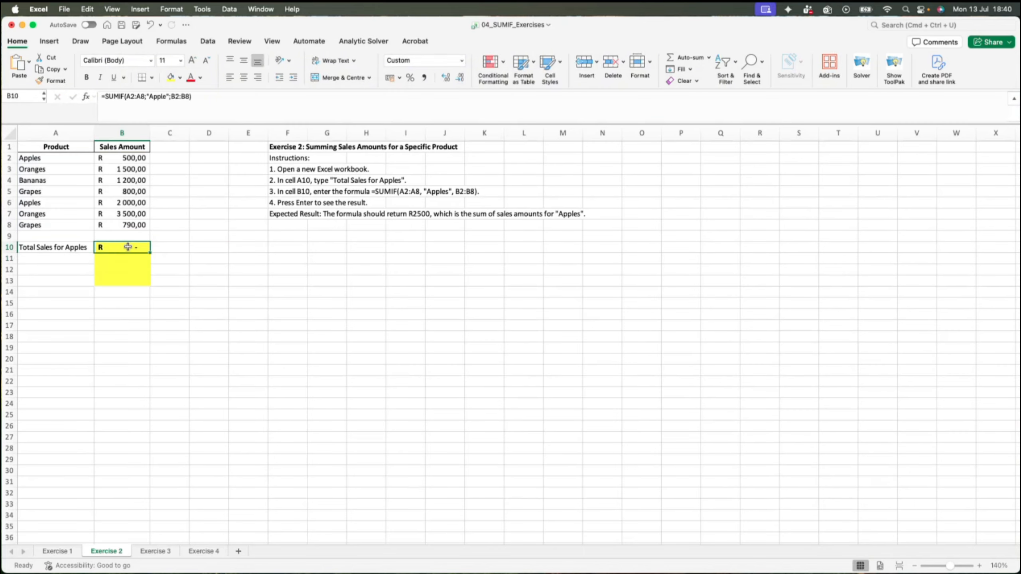
click(193, 99)
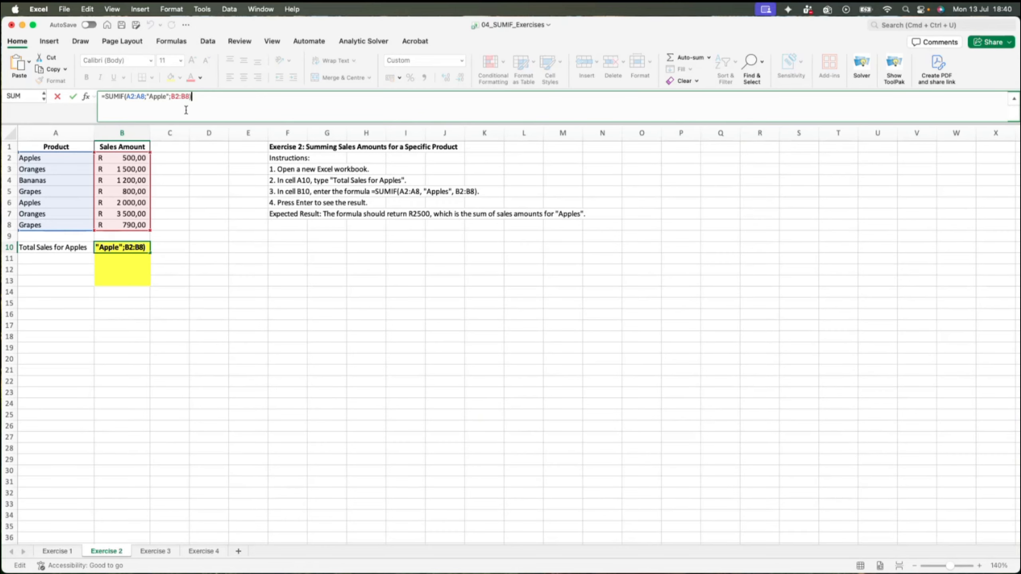
click(166, 97)
text(s)
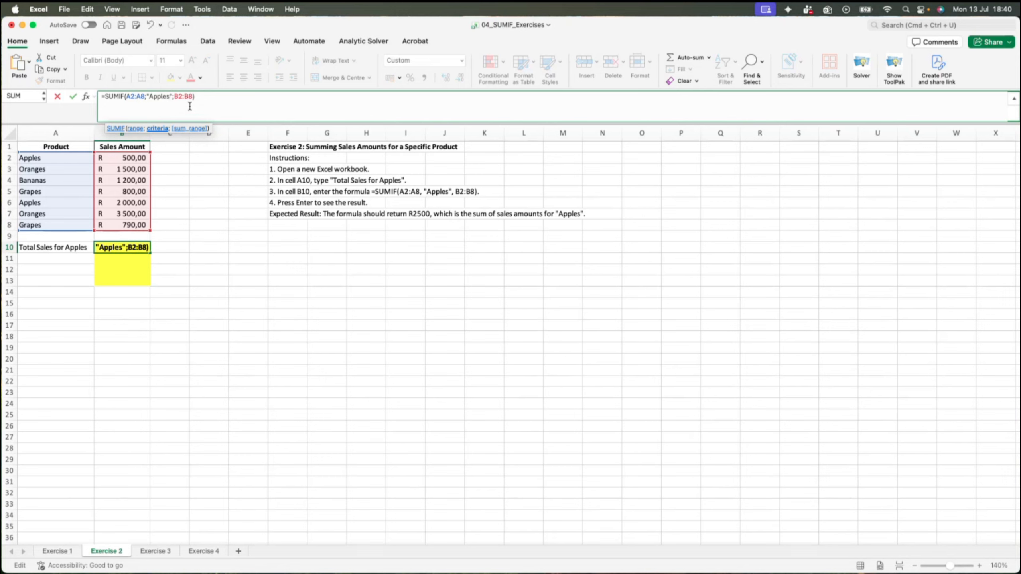
click(201, 97)
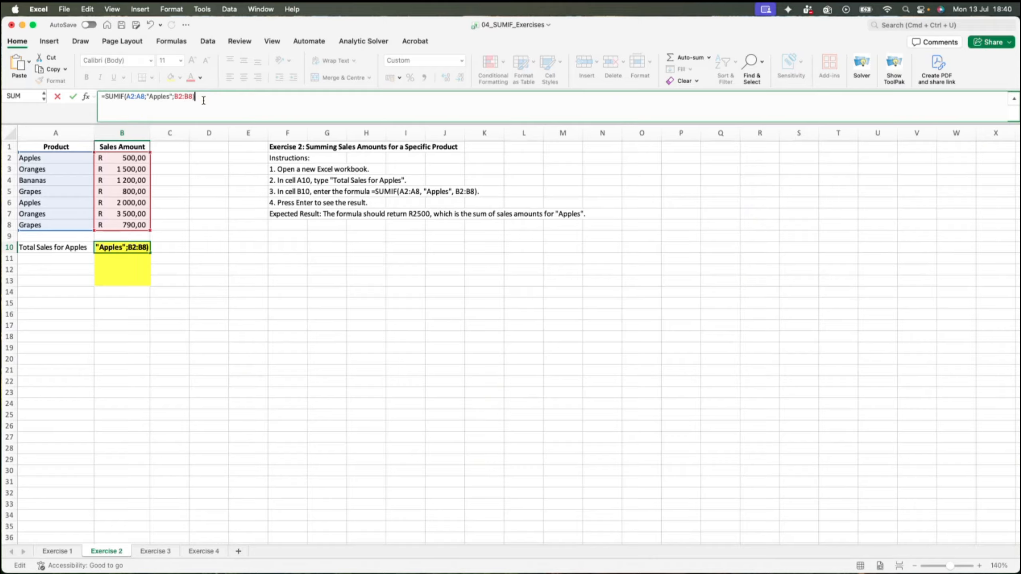
key(Return)
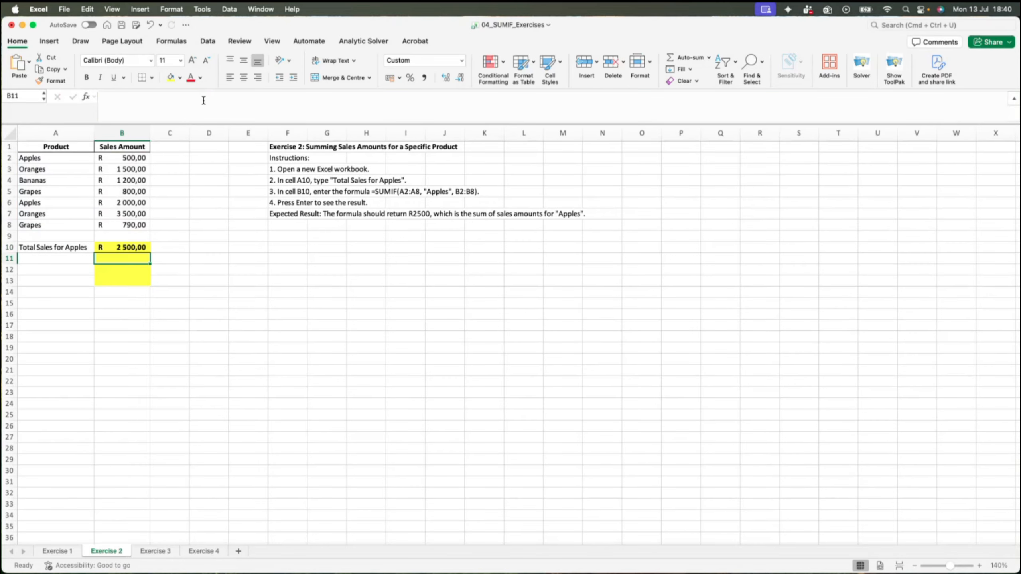
Check the B10 total against the two Apples sales amounts in B2 and B6
click(120, 248)
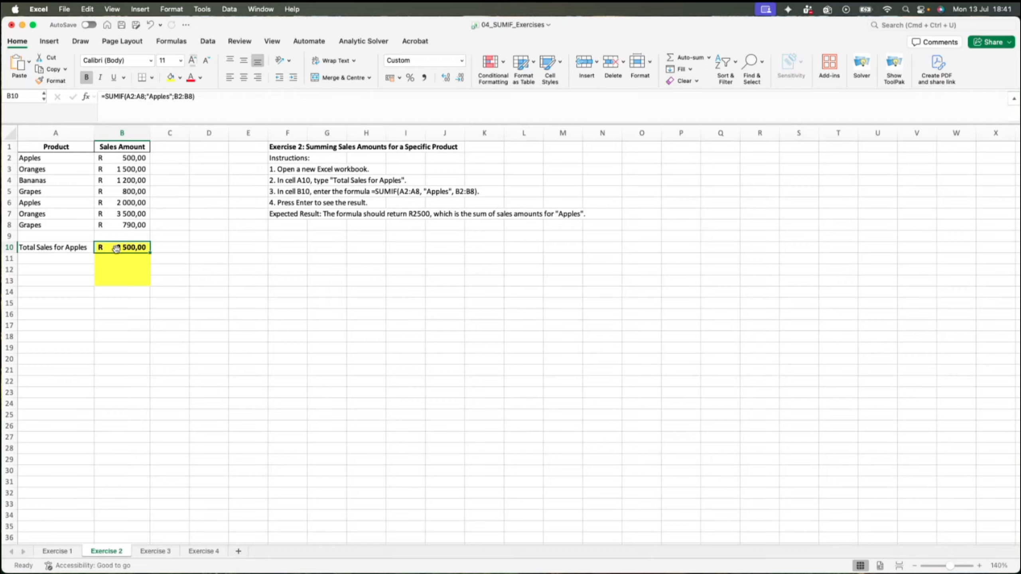
click(133, 203)
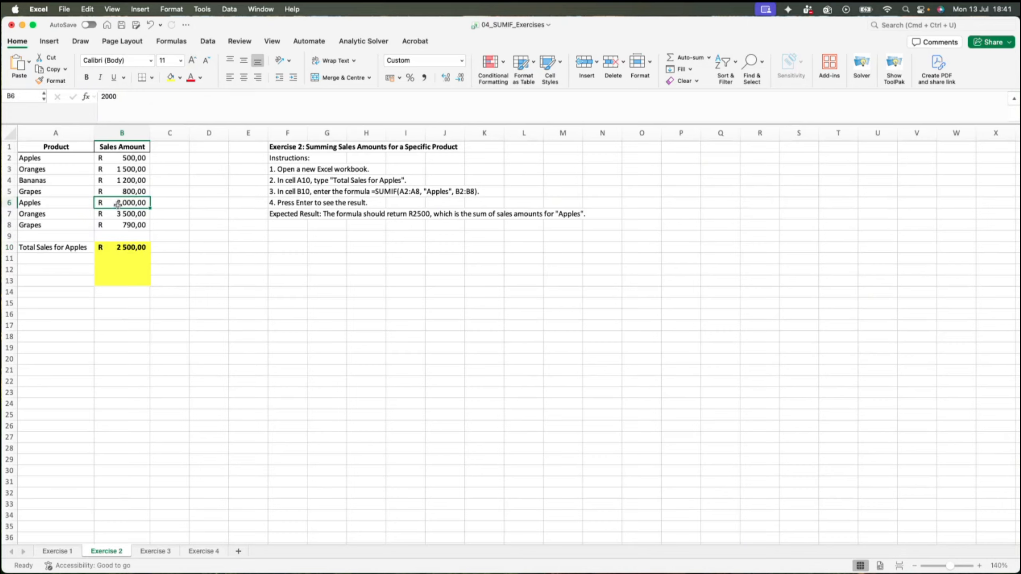
click(124, 159)
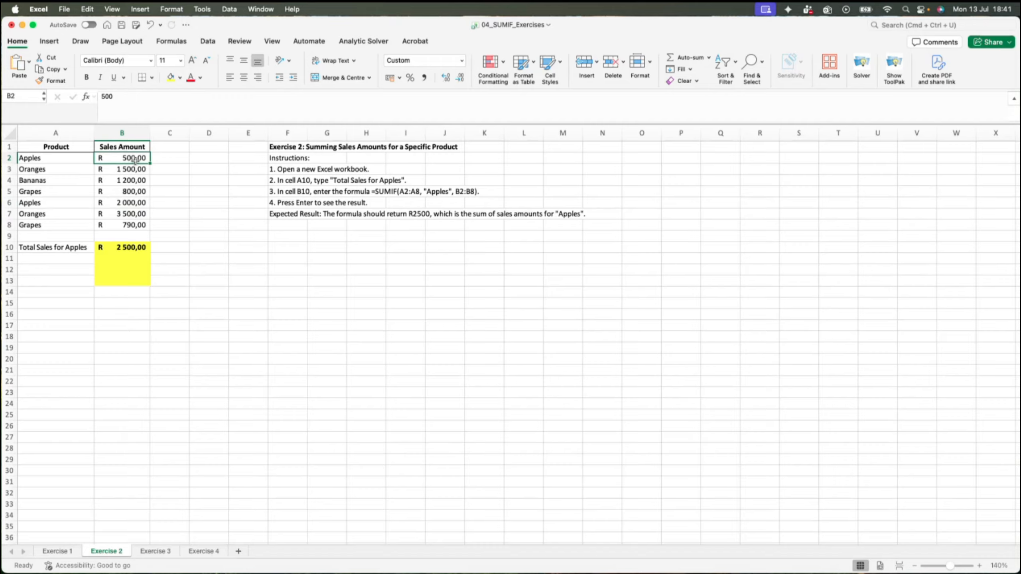
click(136, 201)
click(122, 159)
click(137, 246)
key(super+b)
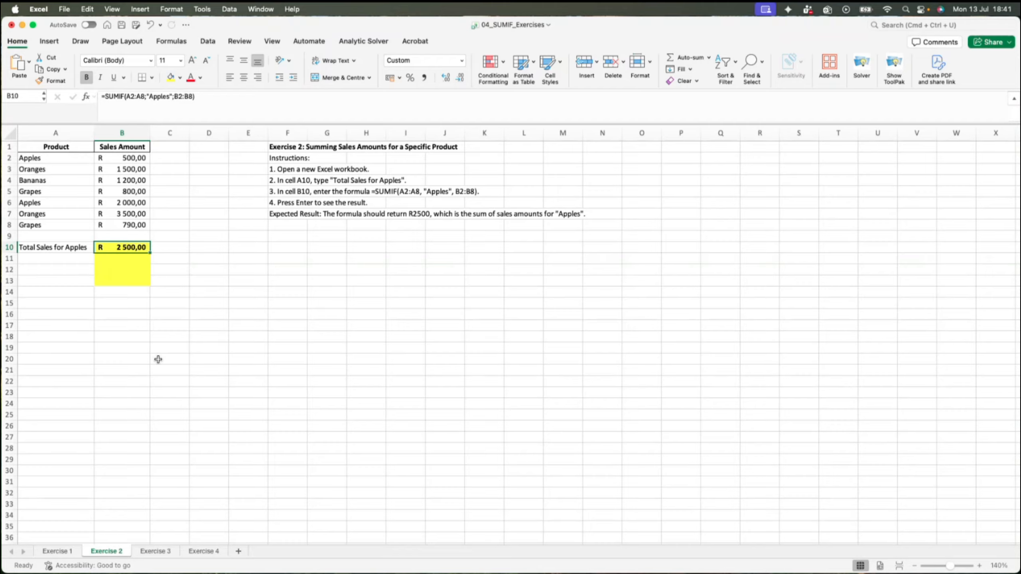
Replace the "Apples" text criterion in B10 with a reference to A2, enter the formula, and inspect its references
click(204, 97)
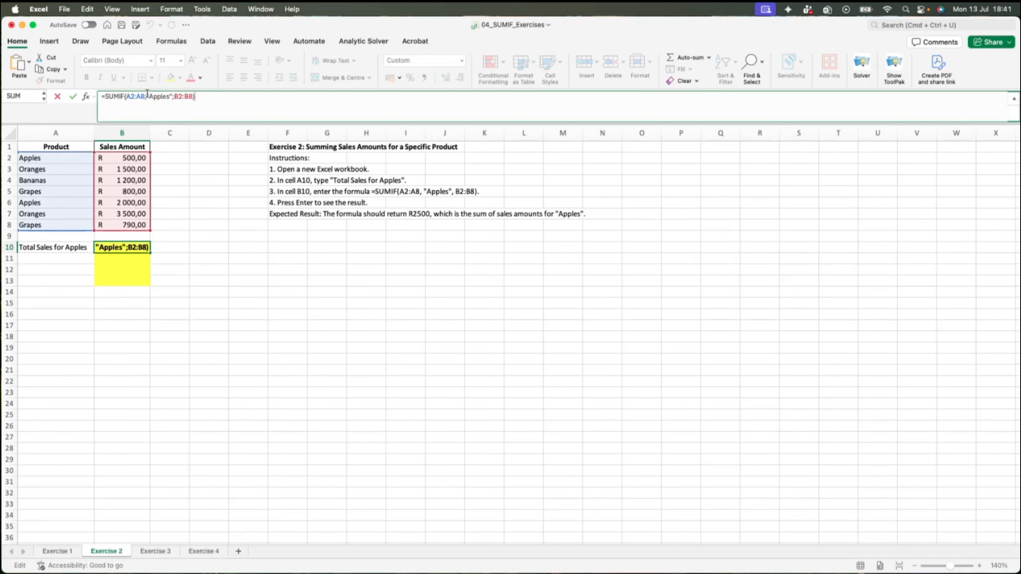
drag(148, 97, 172, 100)
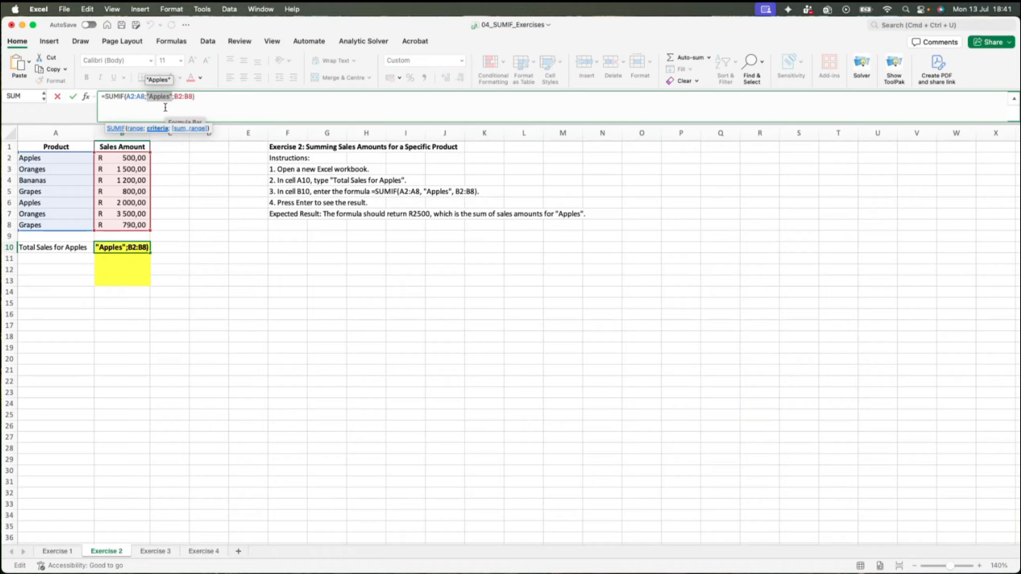
key(BackSpace)
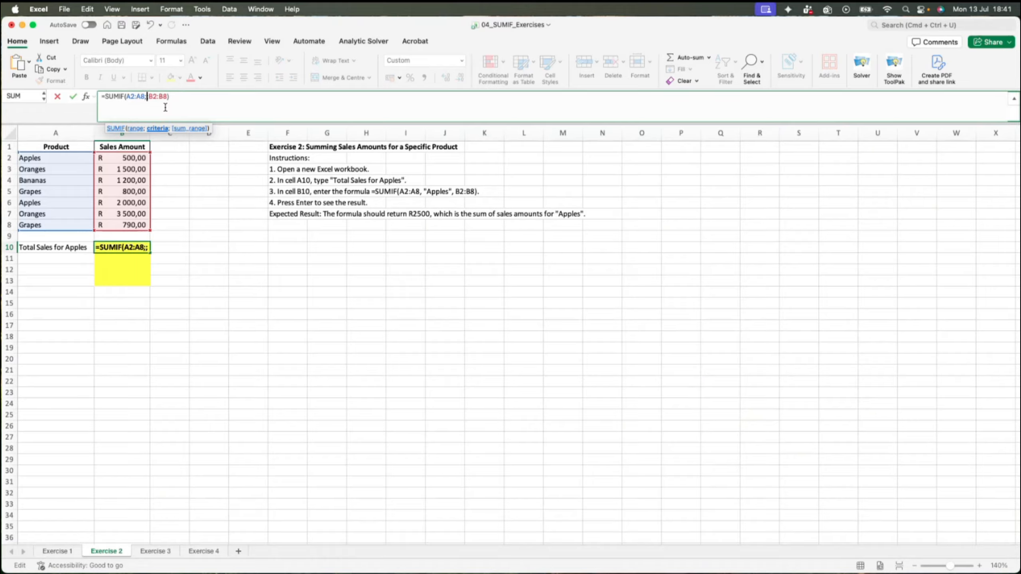
click(35, 156)
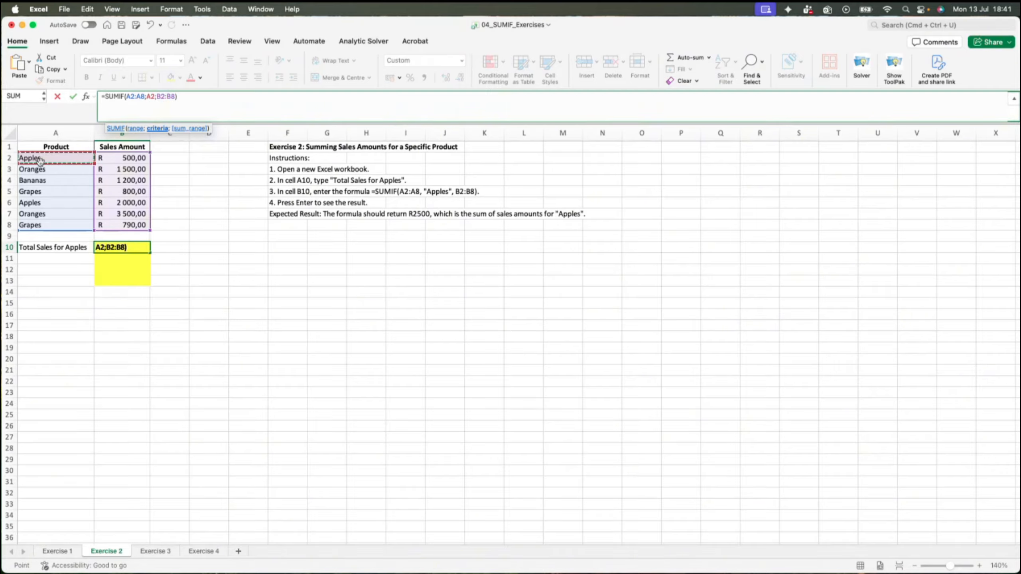
key(Return)
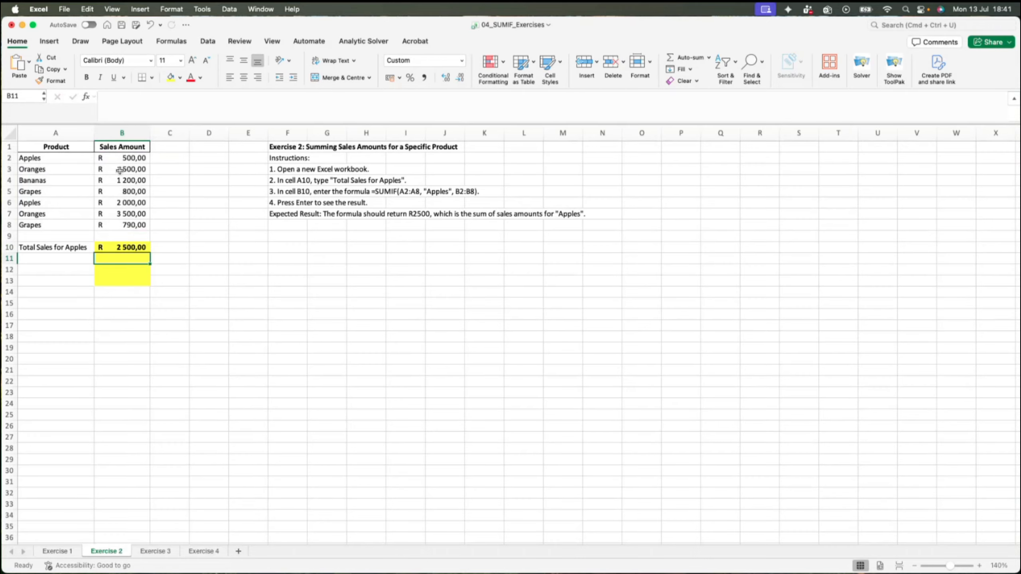
click(138, 247)
click(178, 96)
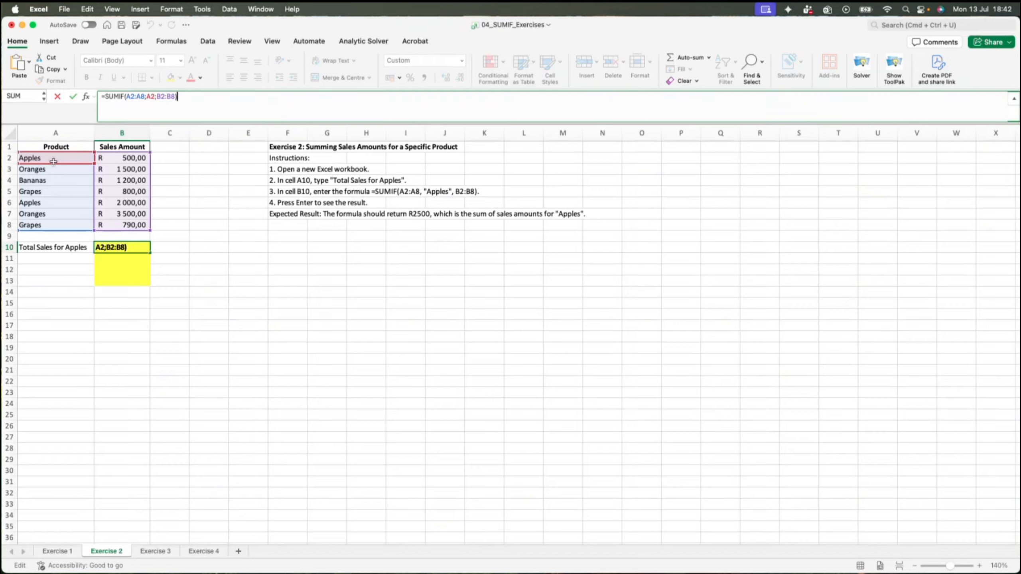
key(Return)
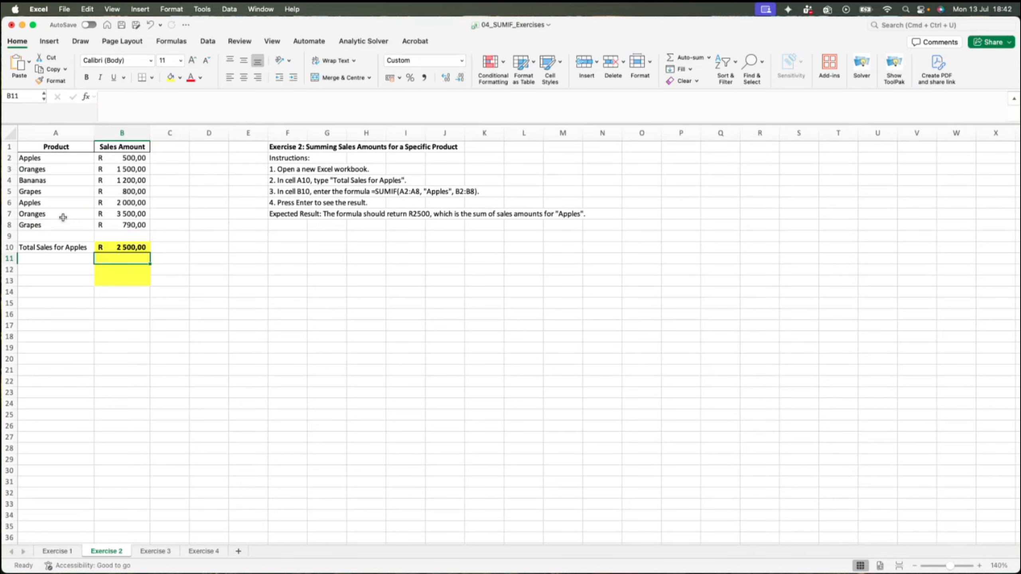
Try filling the B10 SUMIF formula down to B13, and inspect the copied references in B11 and B12
click(148, 249)
drag(148, 252, 147, 291)
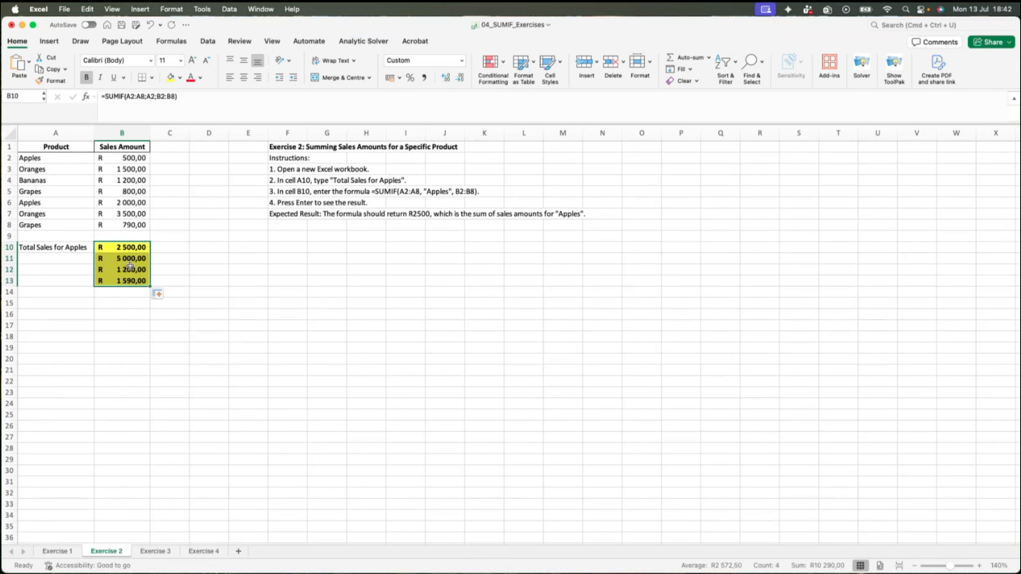
key(Down)
click(187, 99)
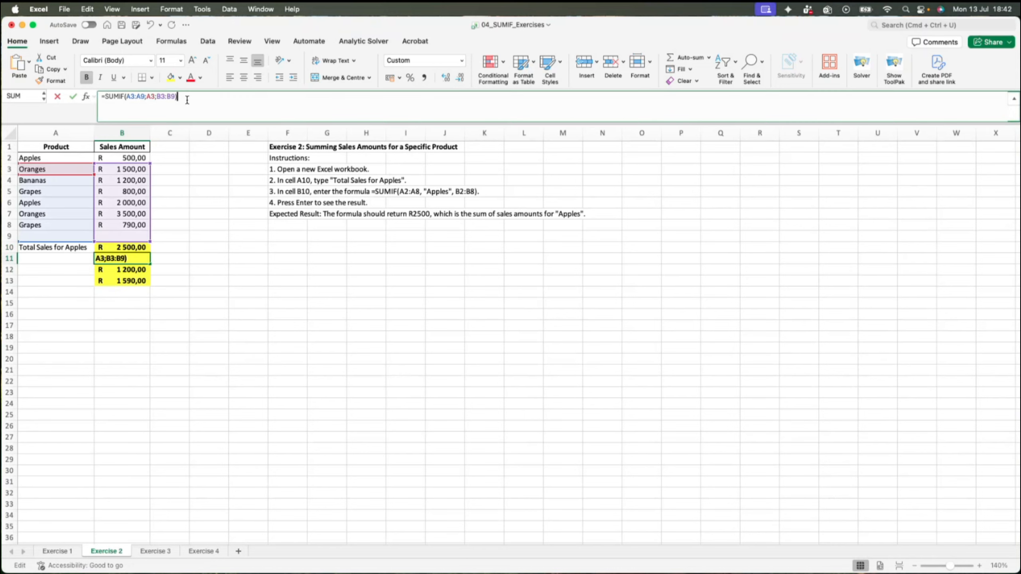
click(135, 271)
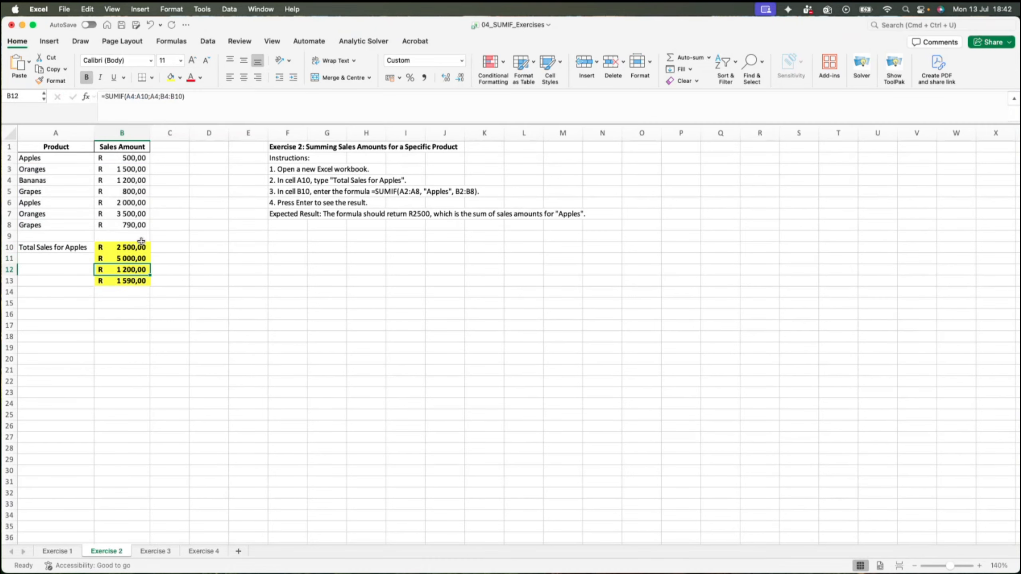
double_click(135, 270)
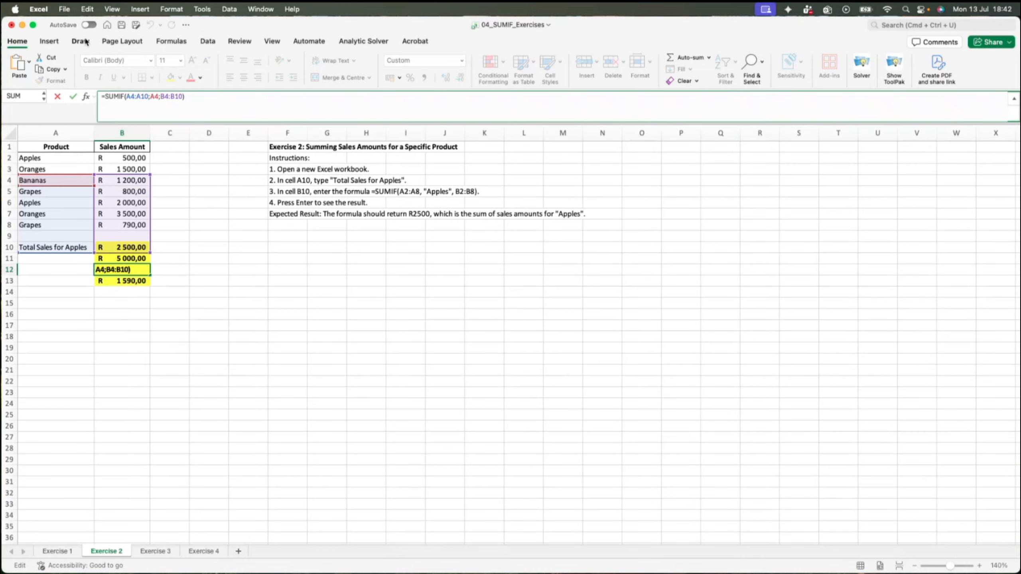
click(173, 214)
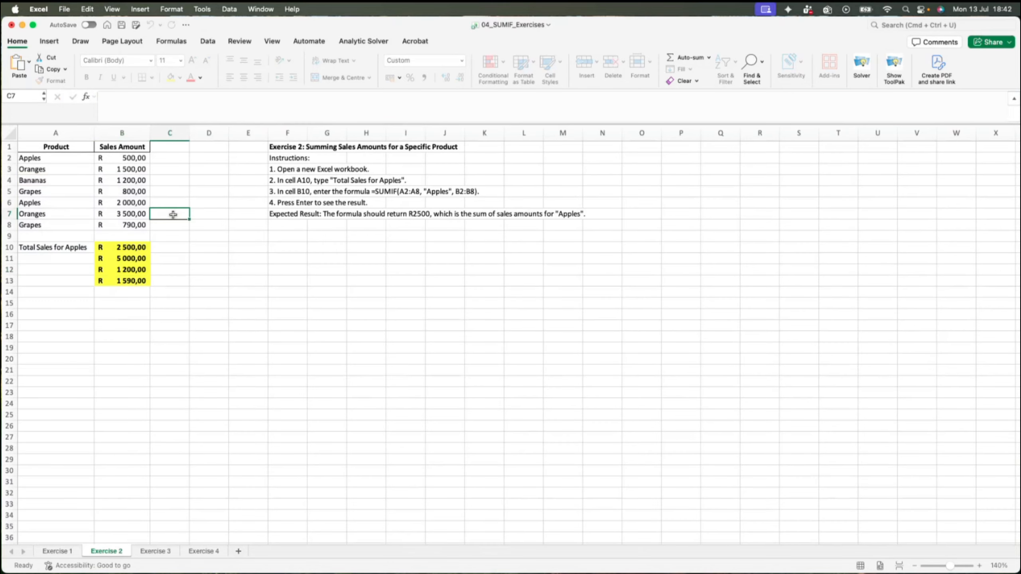
Undo the formula fill in B11:B13
click(129, 258)
click(150, 24)
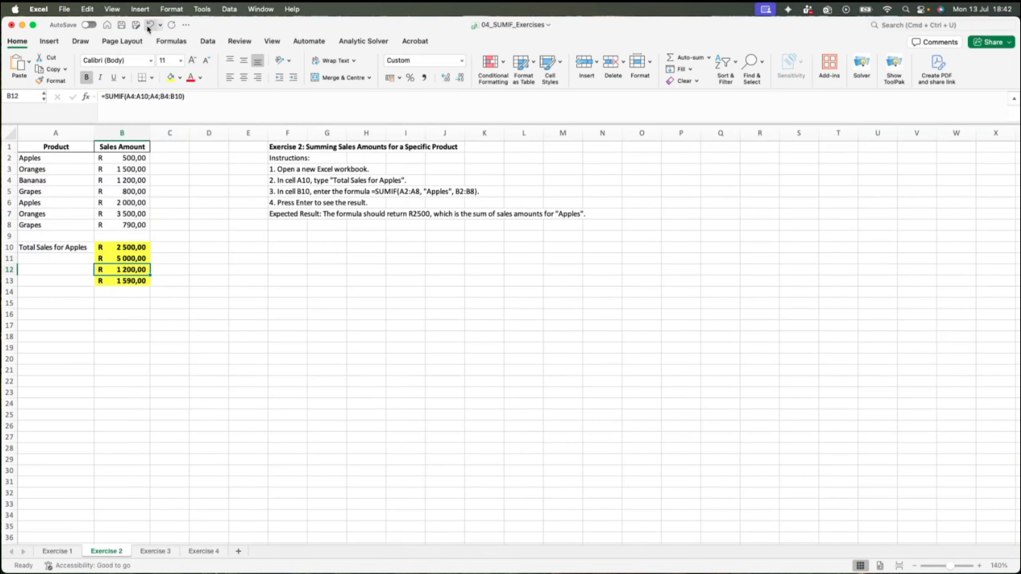
click(149, 24)
Undo the A2 reference edit in B10 to restore the text criterion "Apples" in the SUMIF formula, and inspect its ranges
click(182, 101)
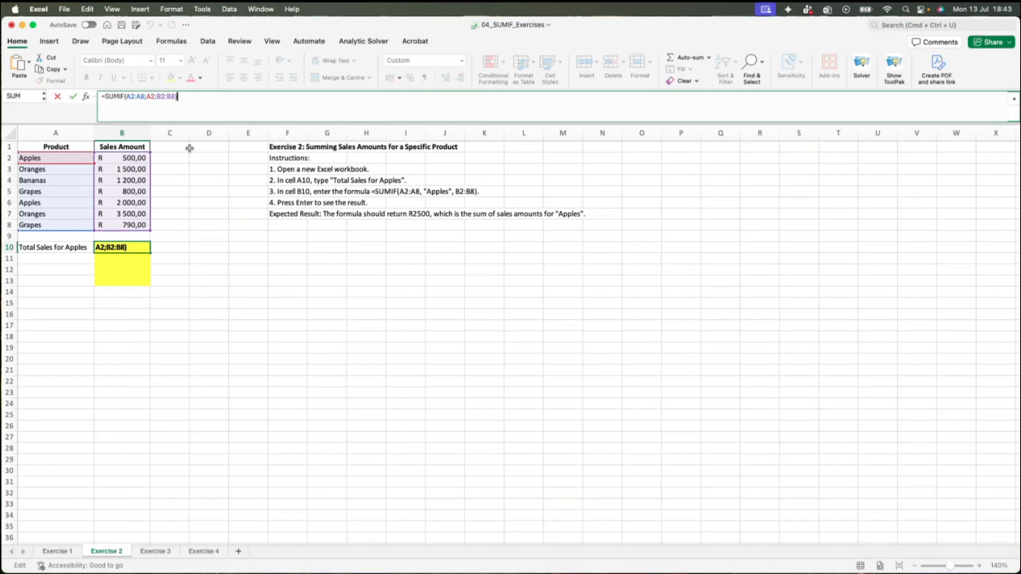
key(Return)
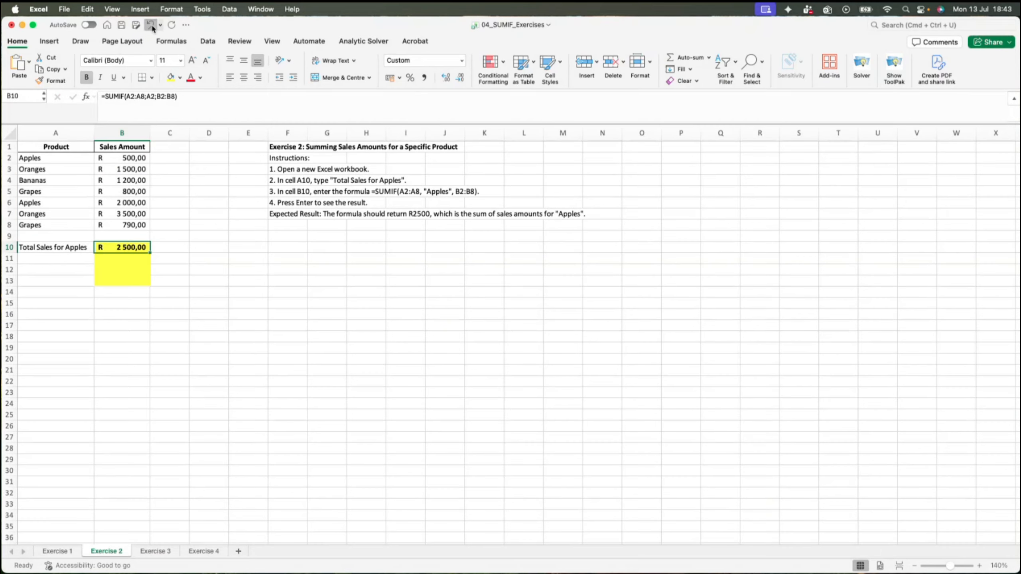
click(150, 25)
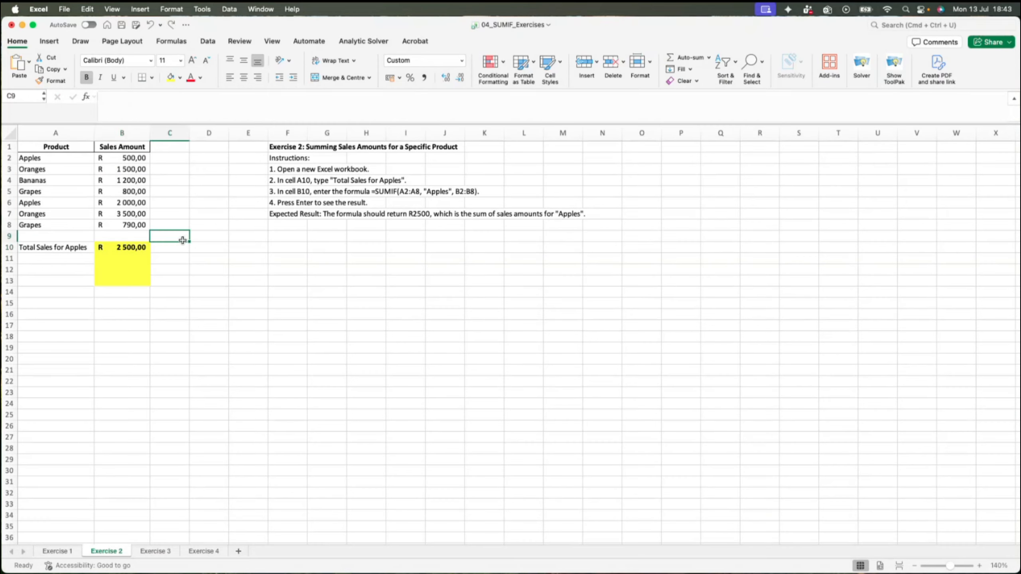
click(151, 26)
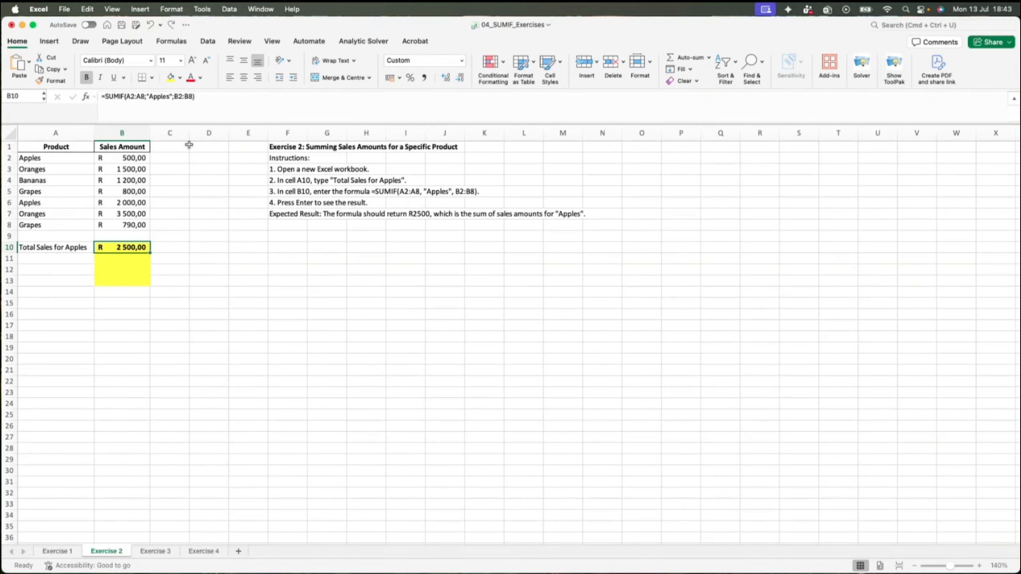
click(211, 99)
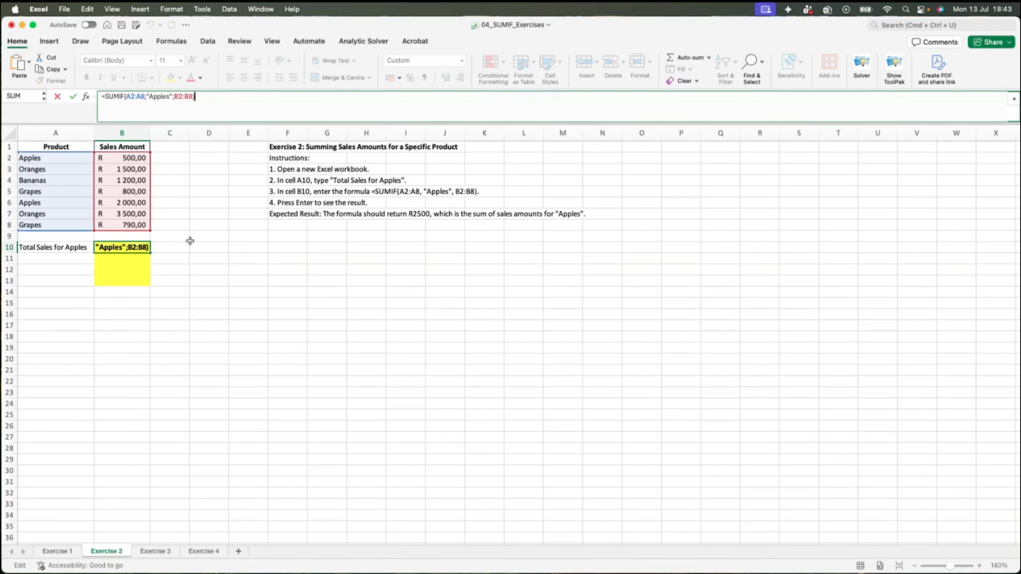
key(Return)
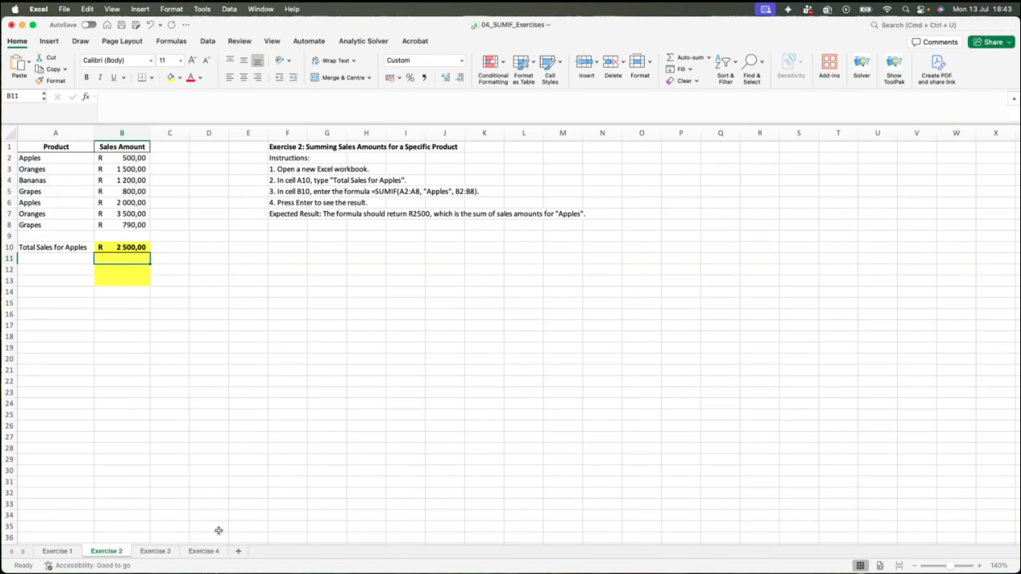
Go to the Exercise 3 sheet, clear the existing formula from B8, and check the full label in A8
click(157, 552)
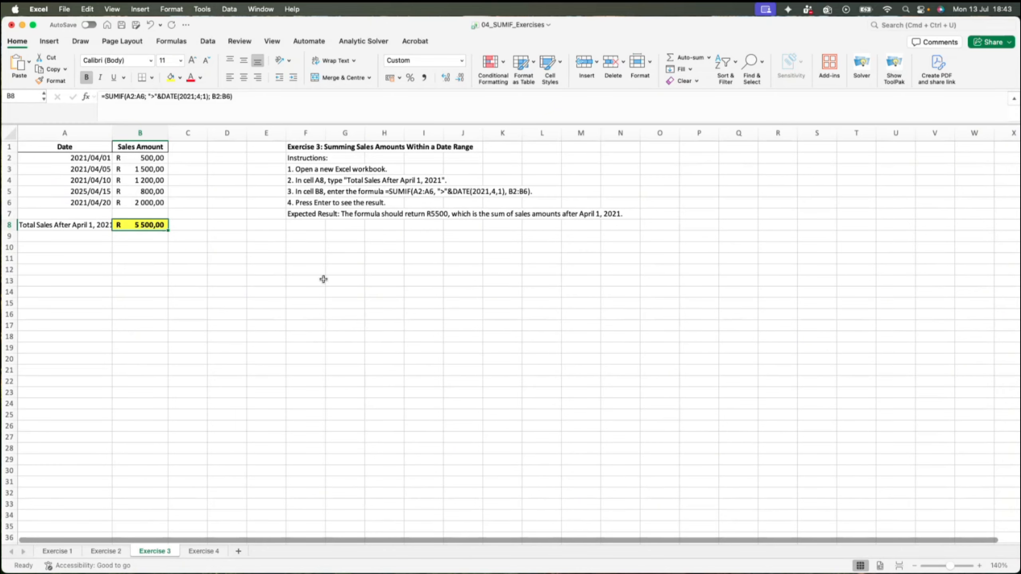
key(Delete)
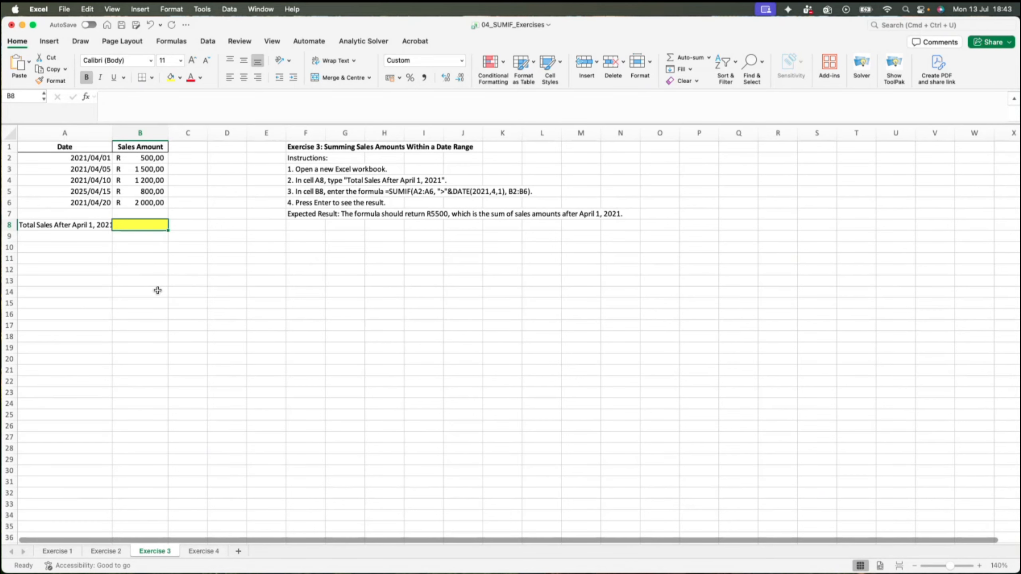
click(73, 226)
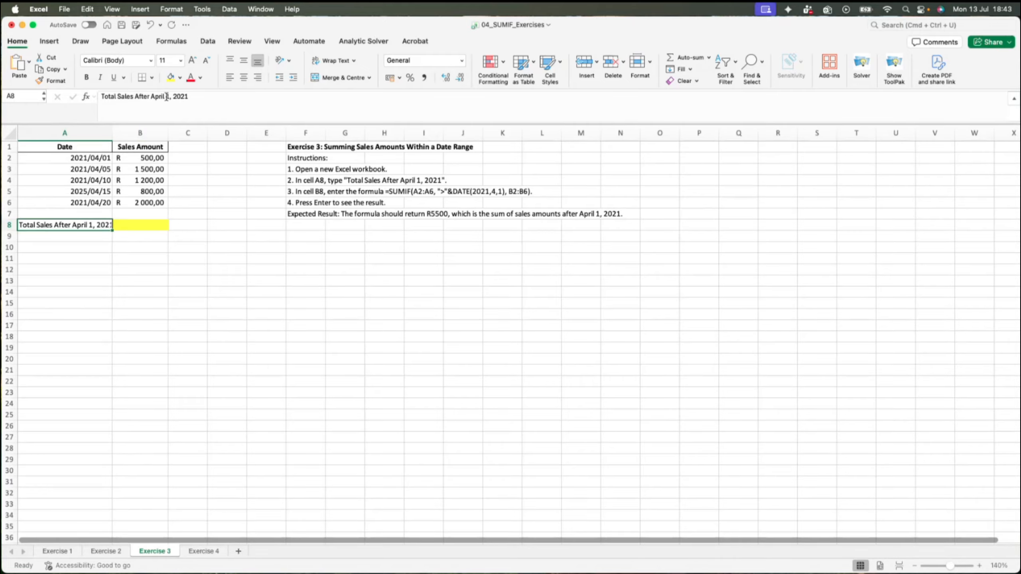
Start a SUMIF formula in B8 of Exercise 3 with the dates in A2:A6 as the criteria range
click(142, 222)
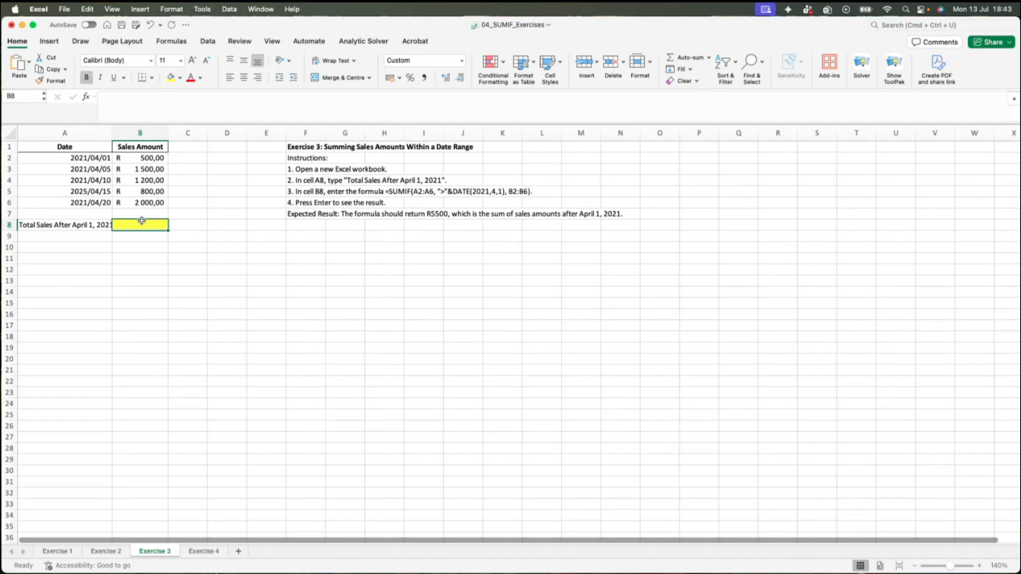
text(=s)
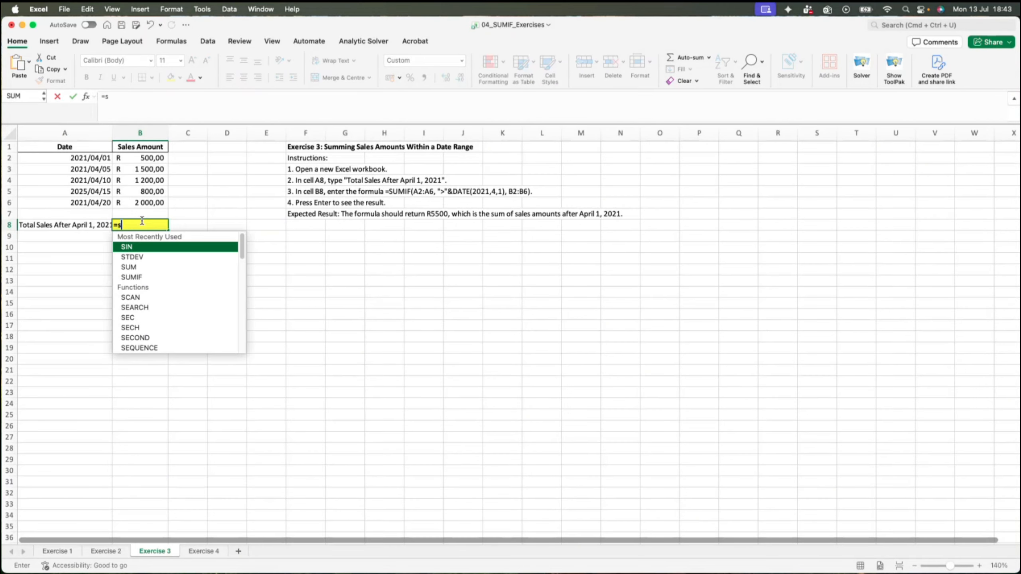
text(um)
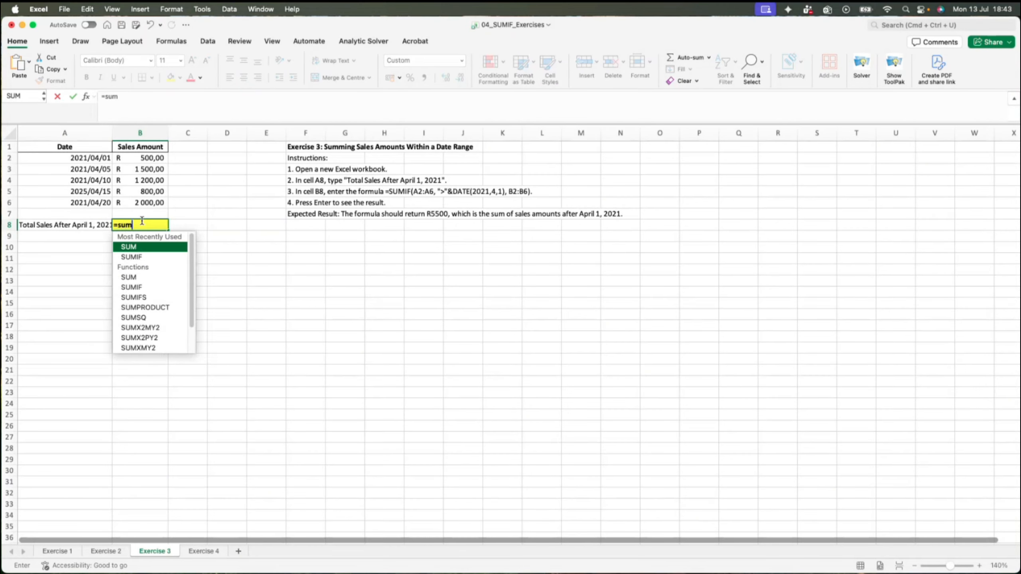
double_click(148, 261)
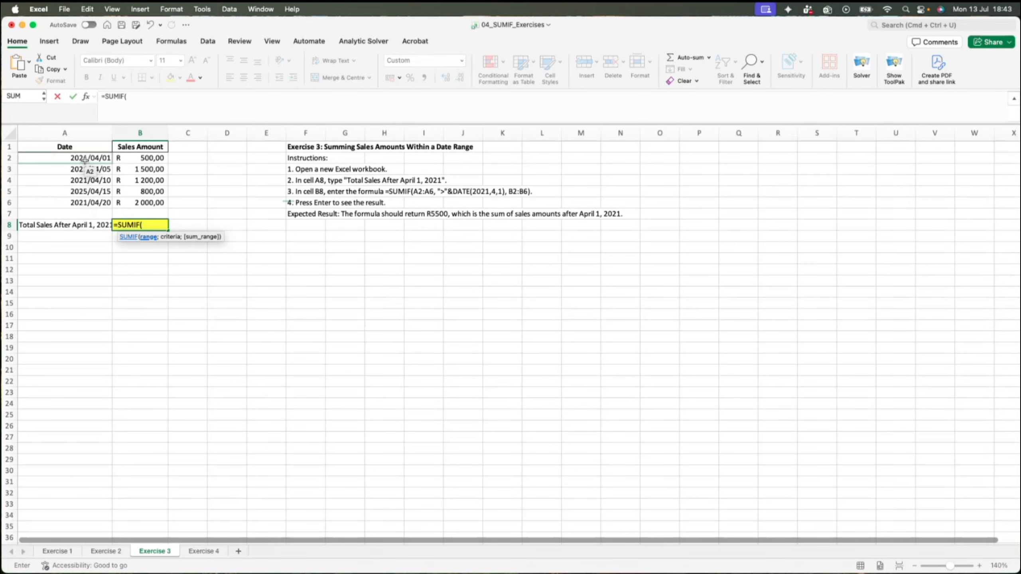
drag(85, 161, 81, 202)
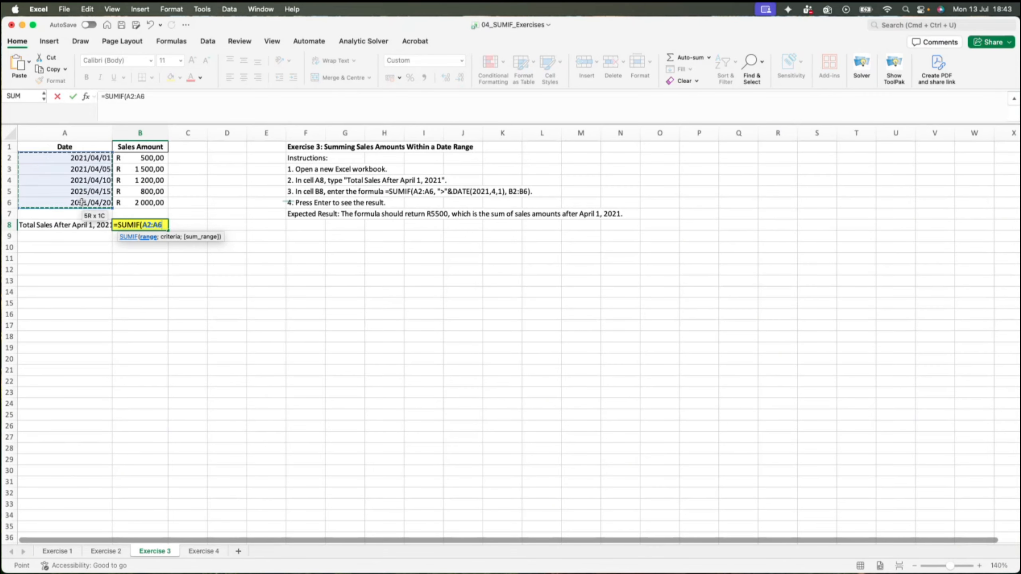
click(163, 104)
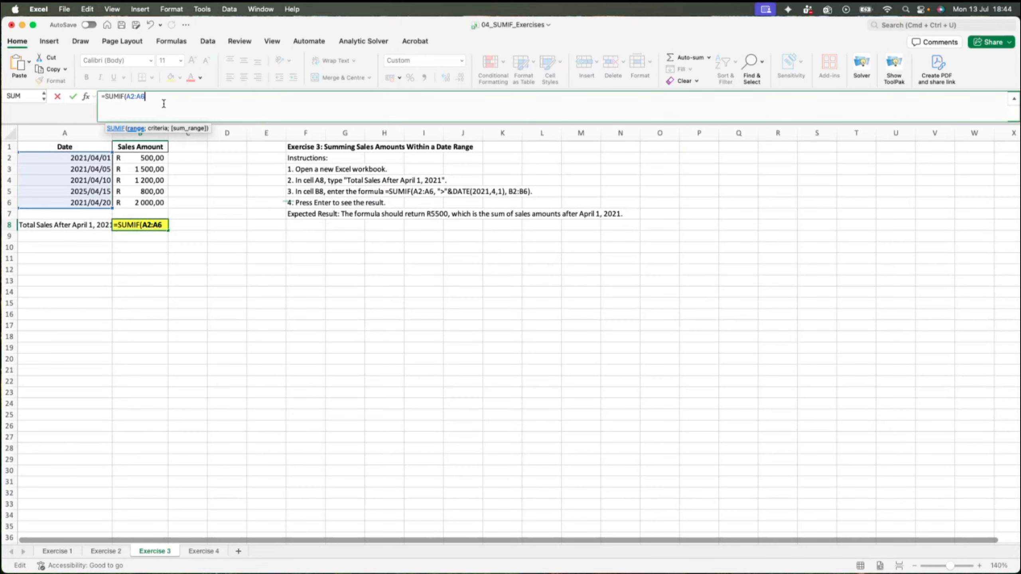
text(;)
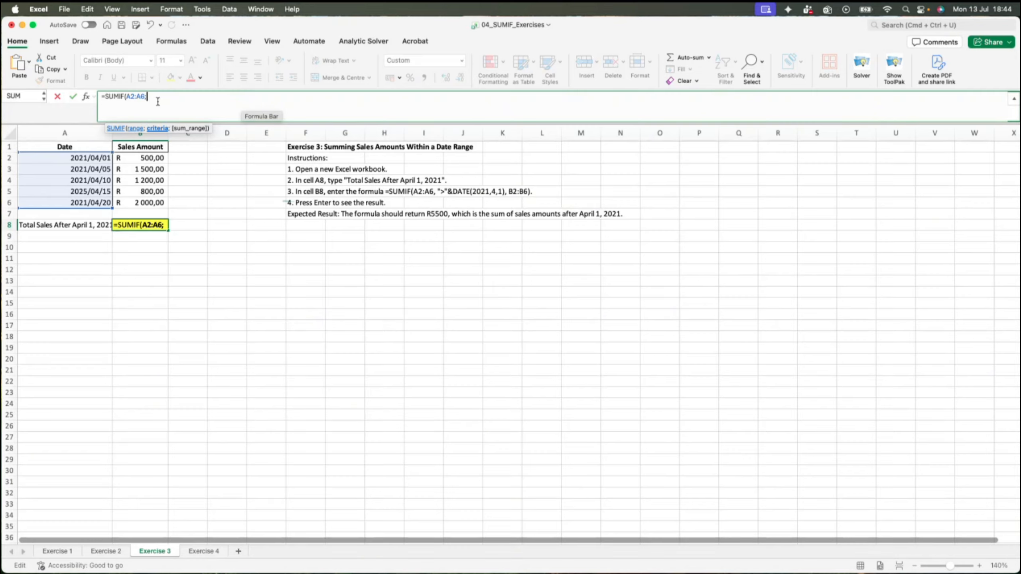
Add the criterion ">"&DATE(2021;4;1) to the SUMIF formula in B8 to match dates after April 1, 2021
text(")
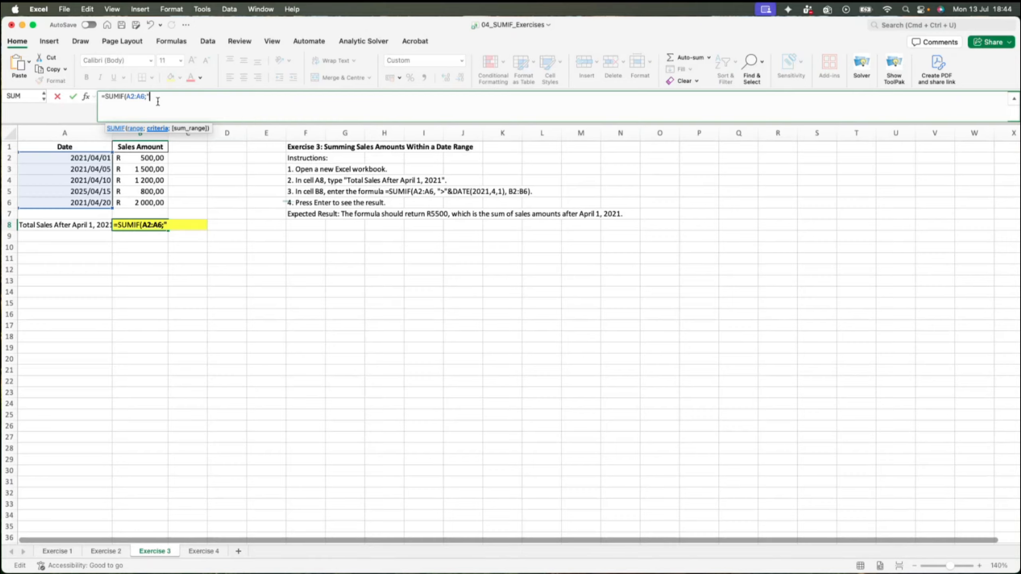
text(.)
key(BackSpace)
text(>")
text(&)
text(d)
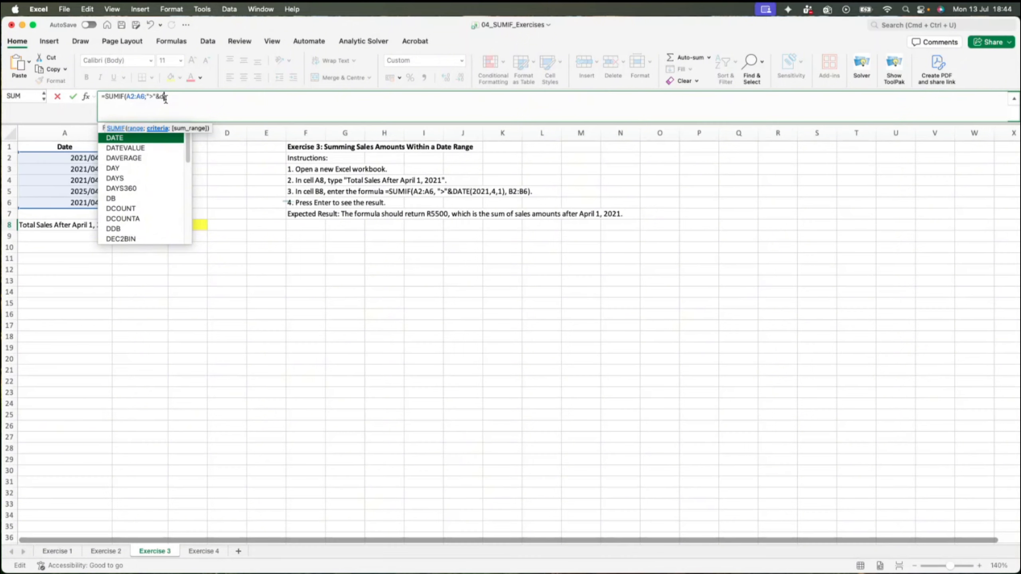
text(a)
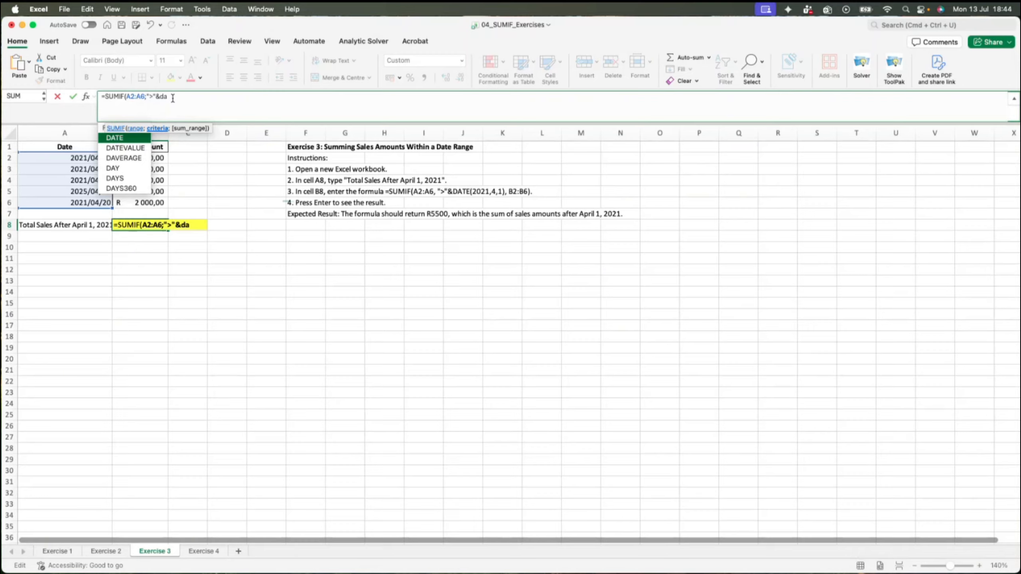
text(t)
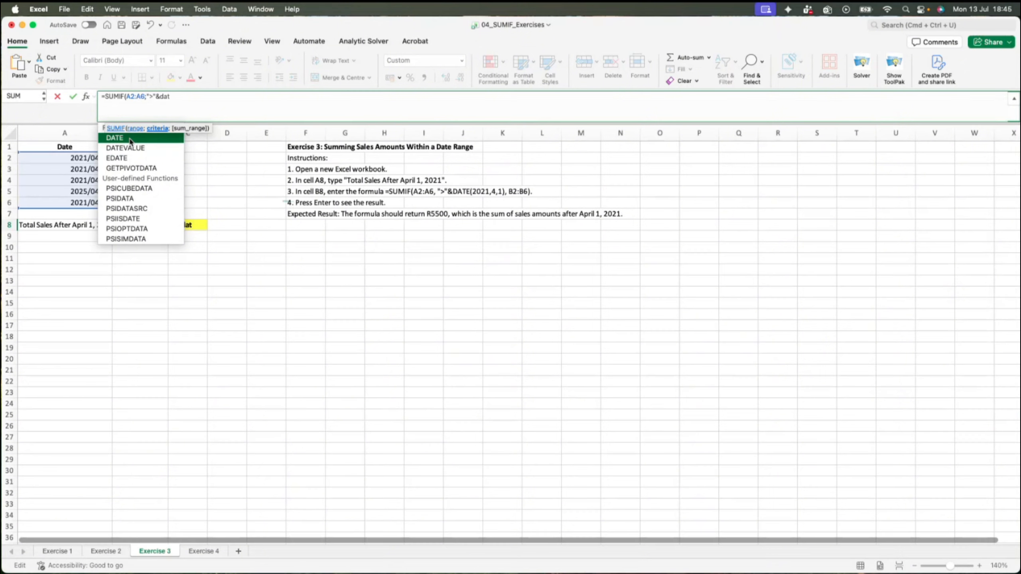
double_click(131, 138)
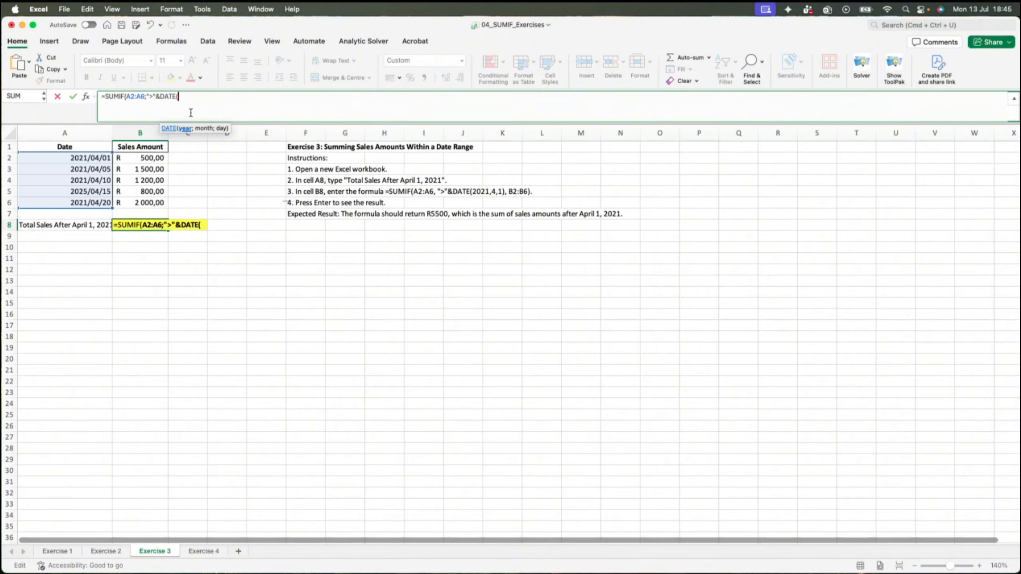
text(2021;)
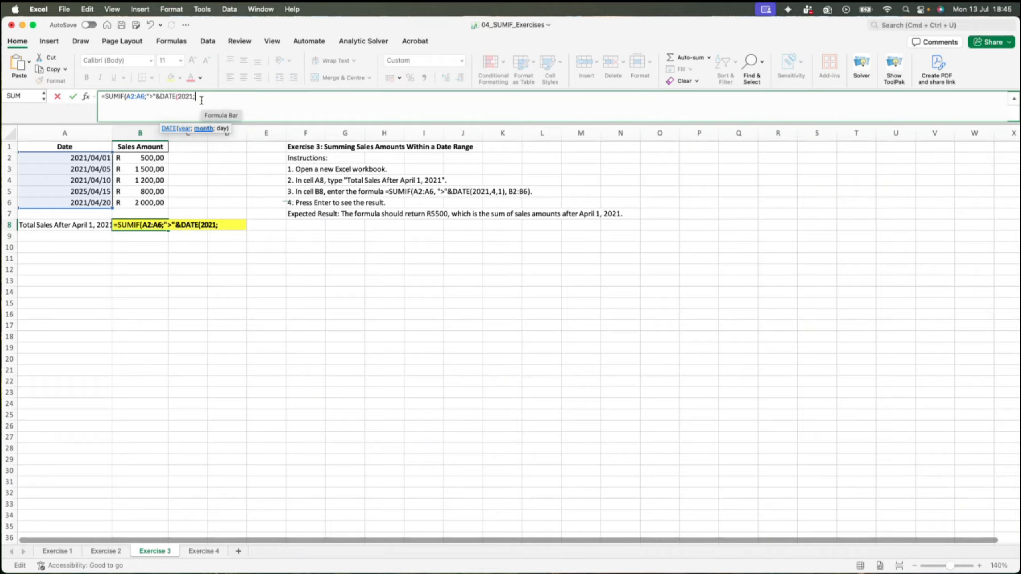
text(4)
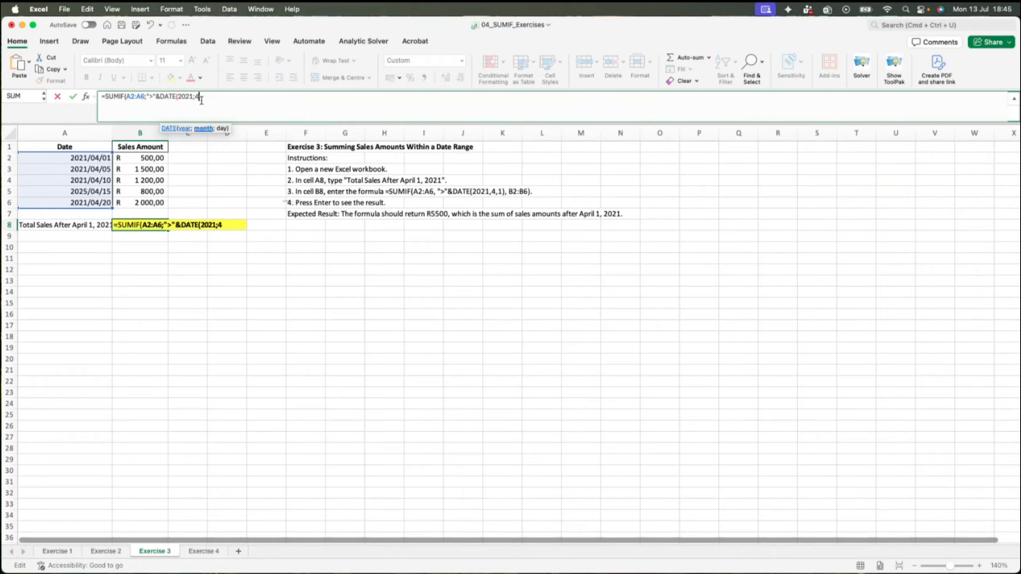
text(;1))
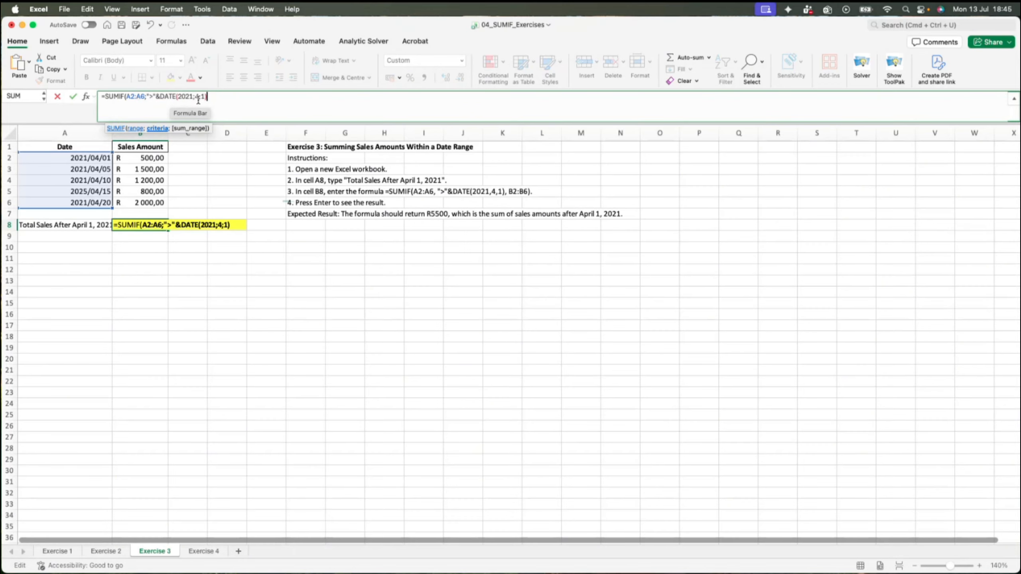
Complete the B8 date formula with B2:B6 as the sum range and enter it
text(;)
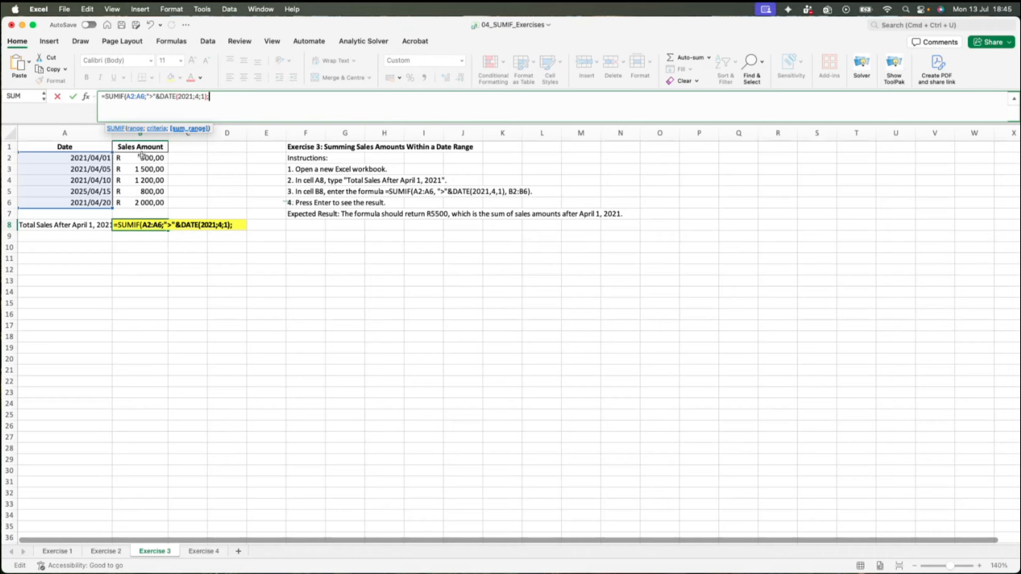
drag(146, 157, 147, 202)
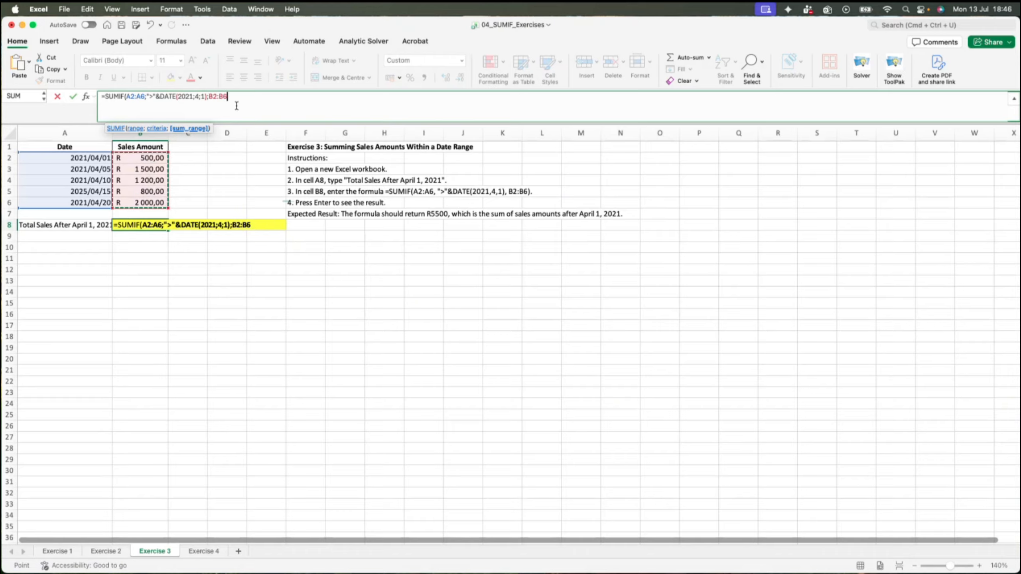
text())
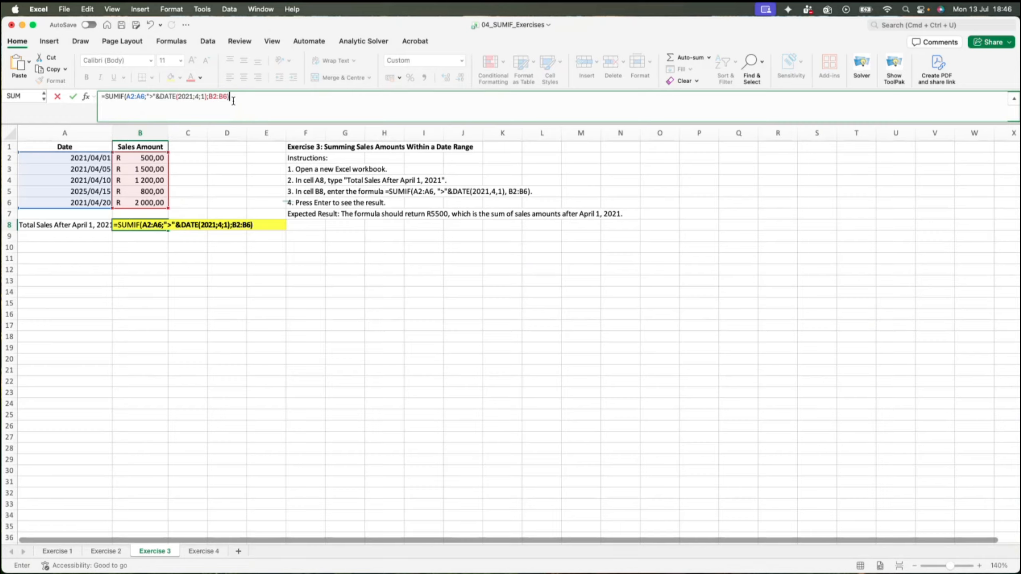
key(Return)
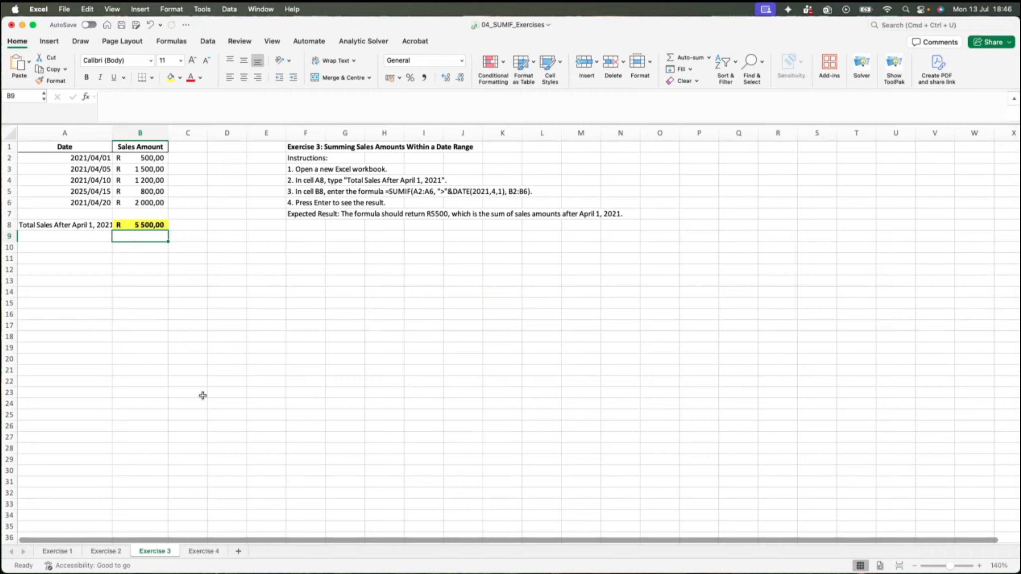
click(384, 305)
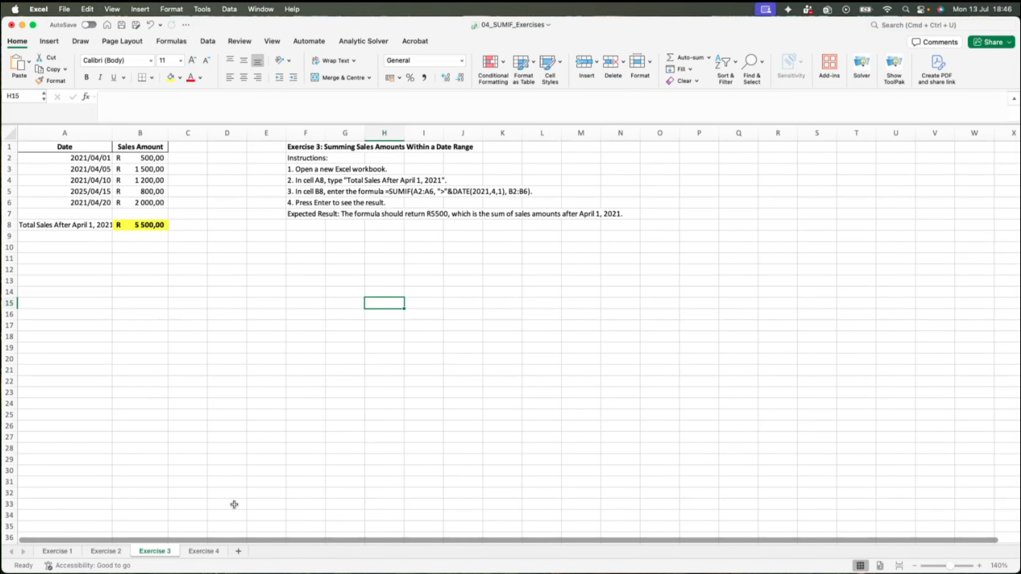
On the Exercise 4 sheet, replace the formula in B8 with a new SUMIF that uses A2:A6 as the criteria range
click(203, 551)
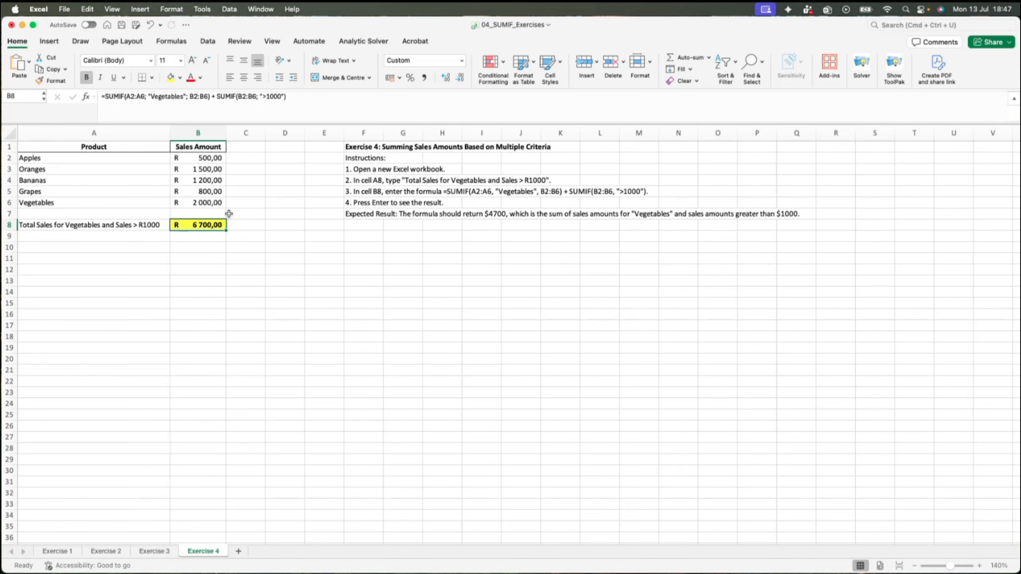
key(Delete)
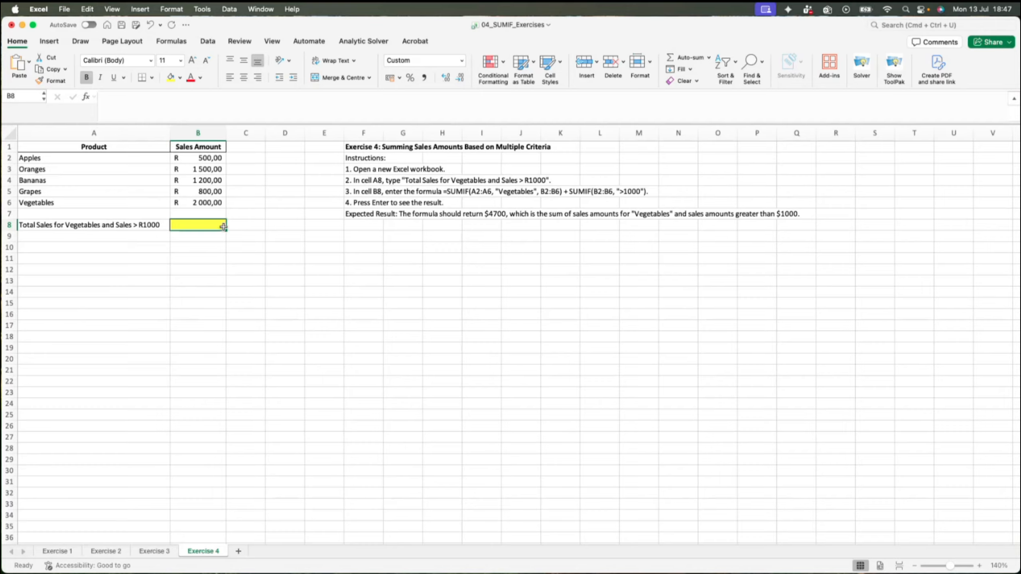
text(=su)
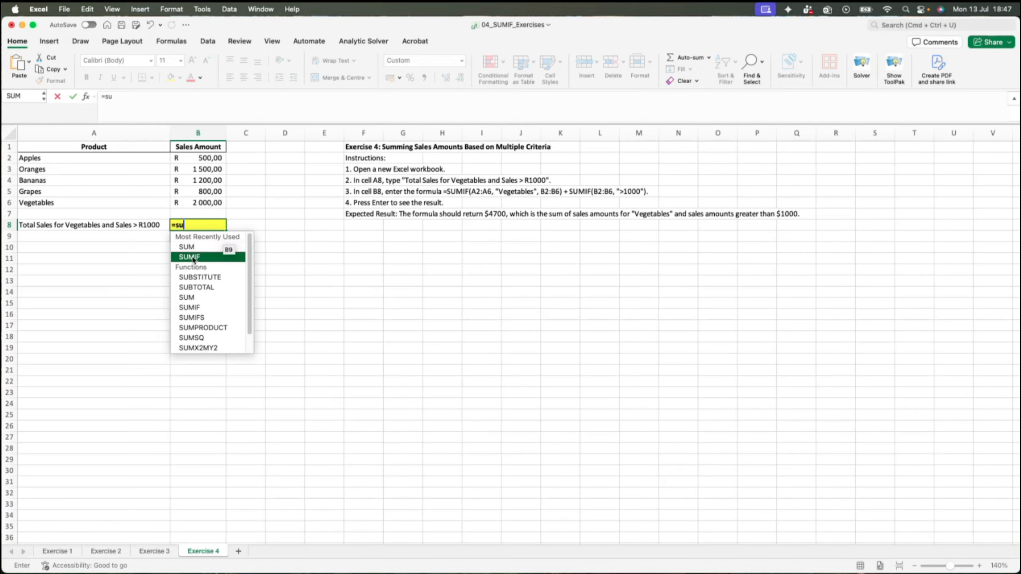
double_click(200, 257)
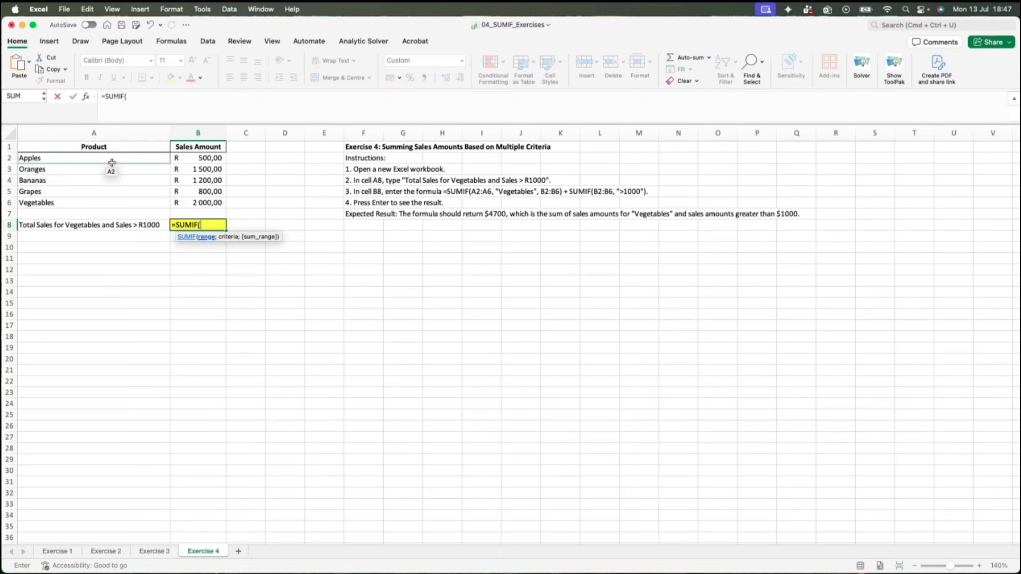
drag(112, 162, 113, 203)
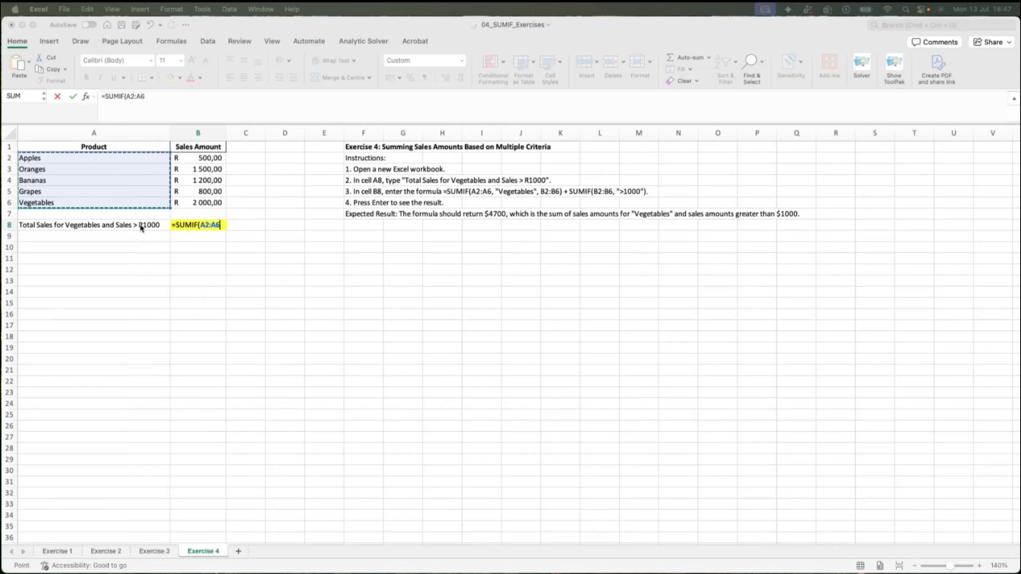
click(219, 225)
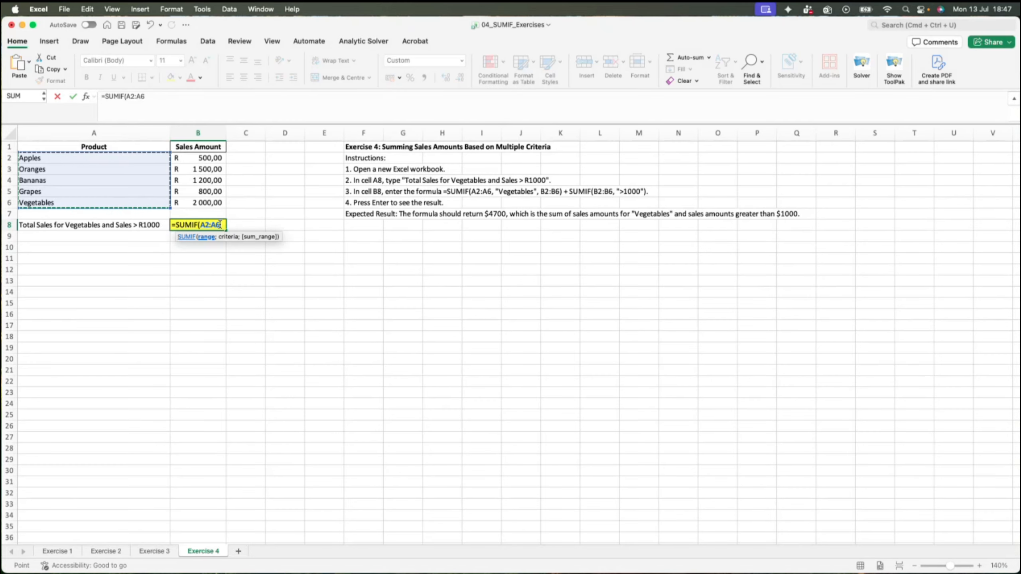
Complete the first SUMIF in B8 with the Vegetables cell A6 as the criterion and B2:B6 as the sum range
text(;)
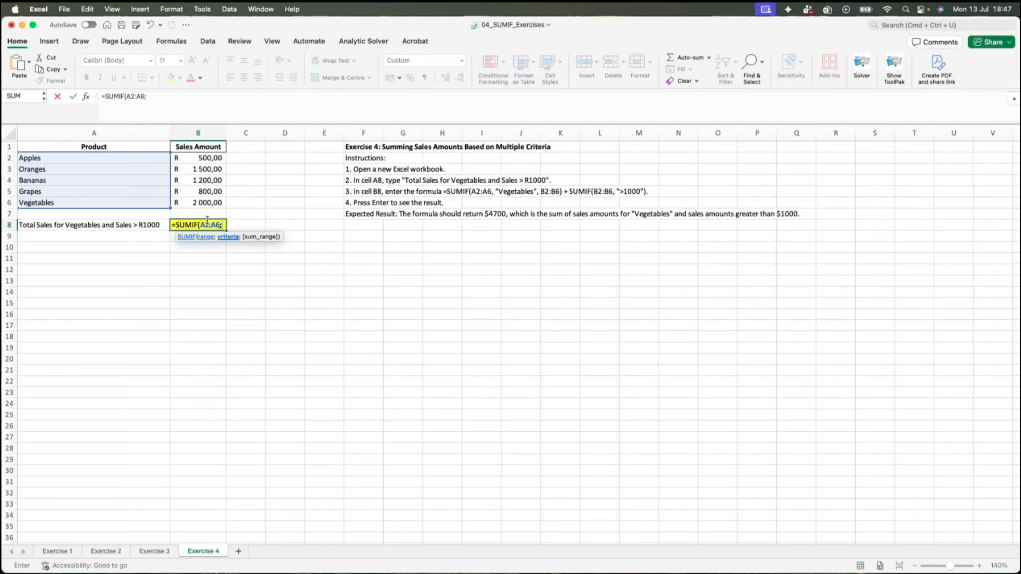
click(53, 204)
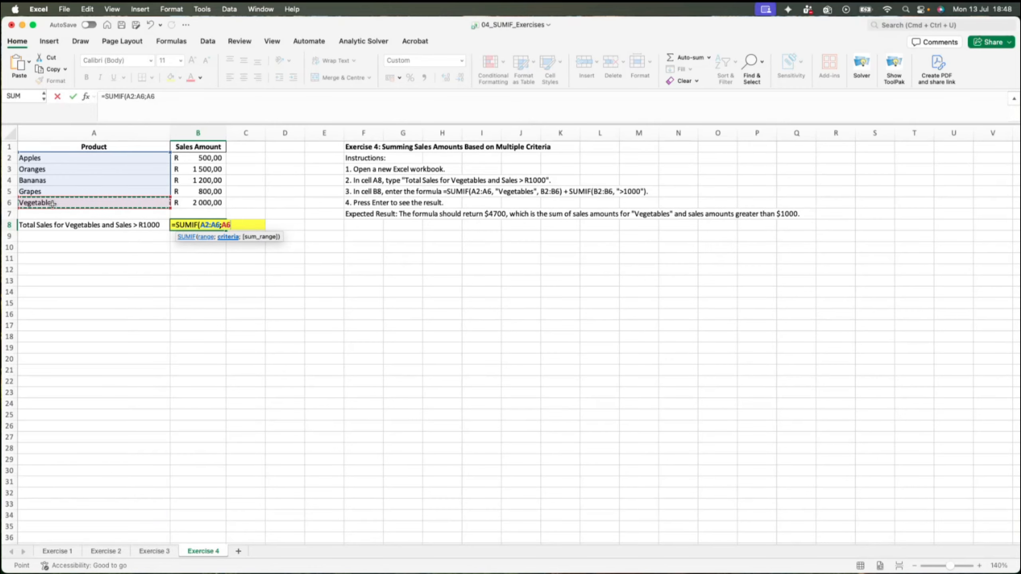
text(;)
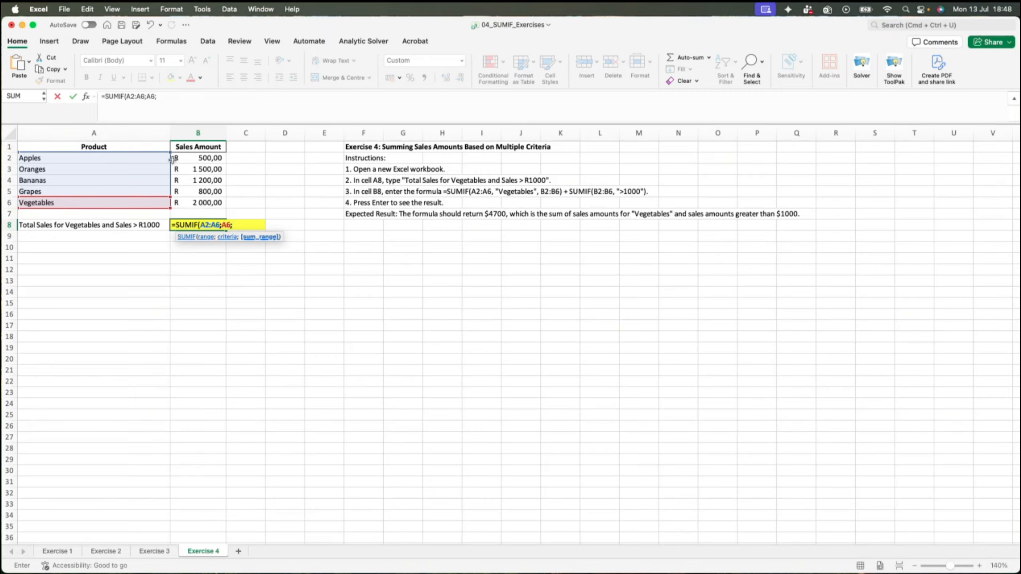
drag(200, 161, 205, 204)
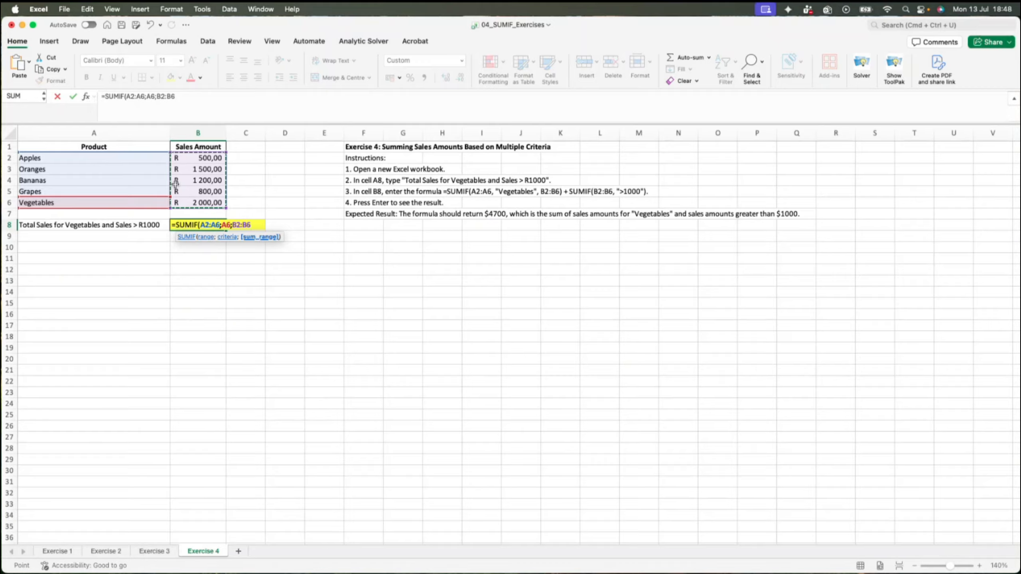
text())
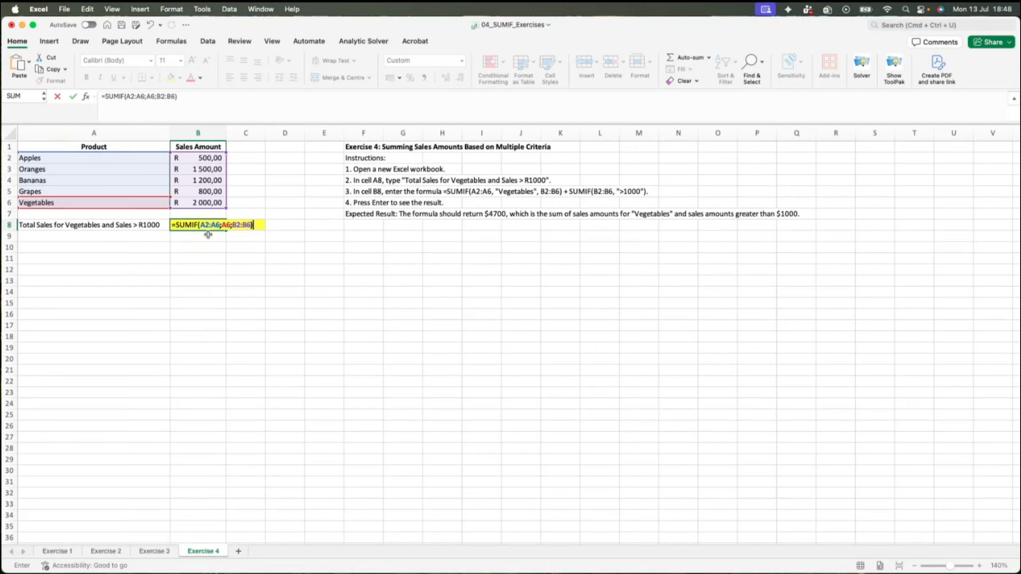
Add a second SUMIF to the B8 formula with the sales amounts in B2:B6 as its range
text(+)
click(185, 96)
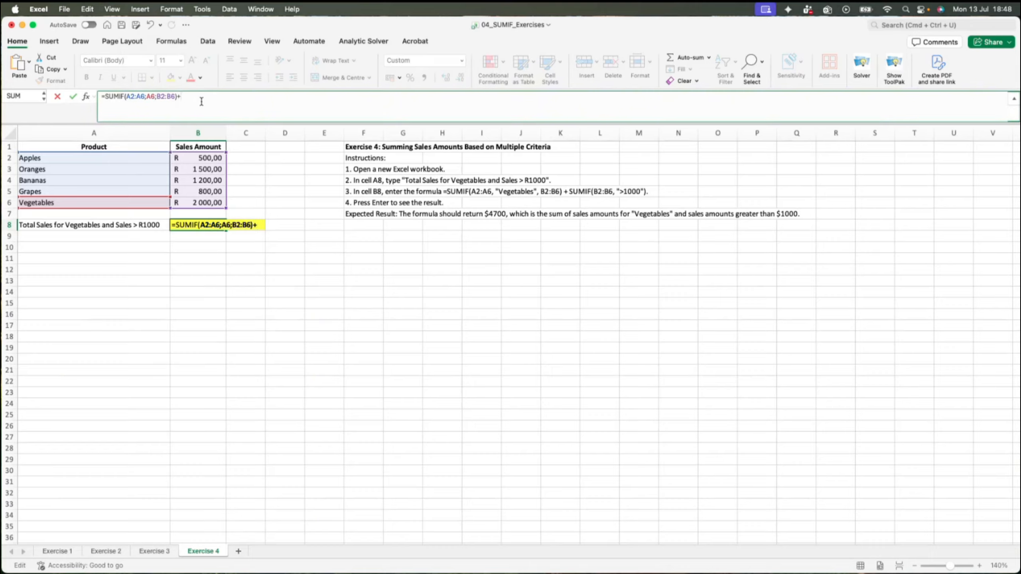
text(sum)
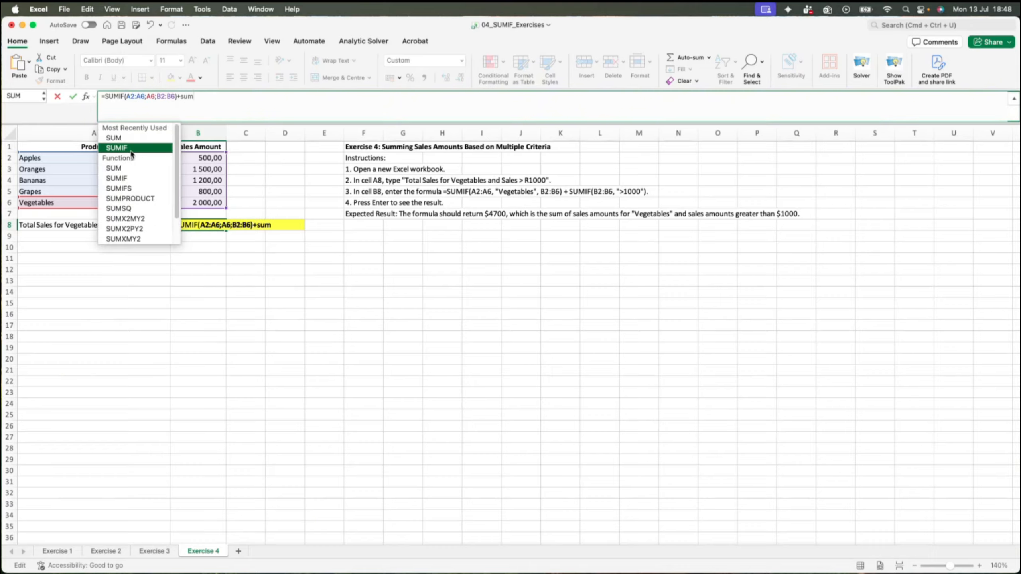
double_click(132, 152)
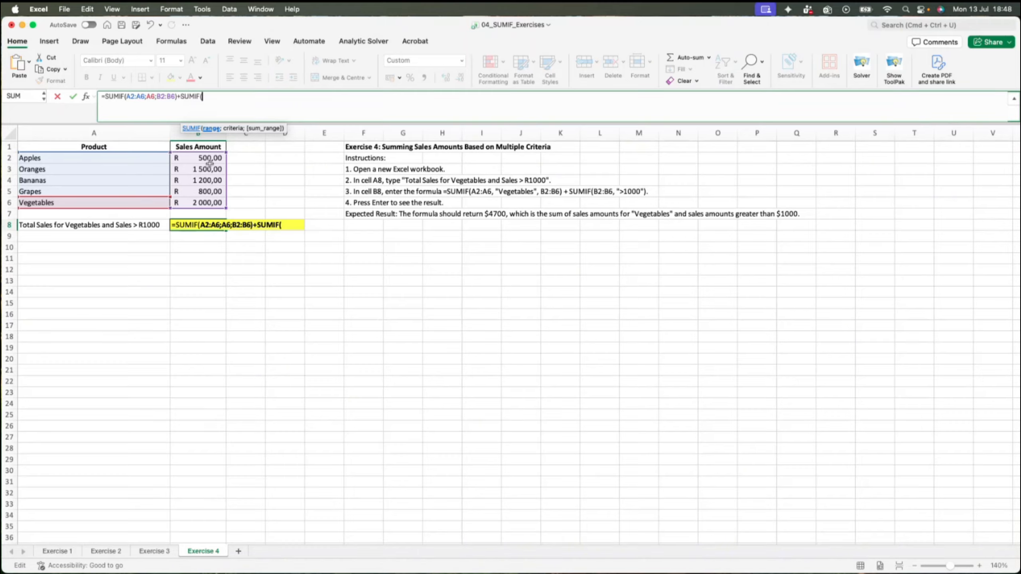
drag(207, 157, 207, 204)
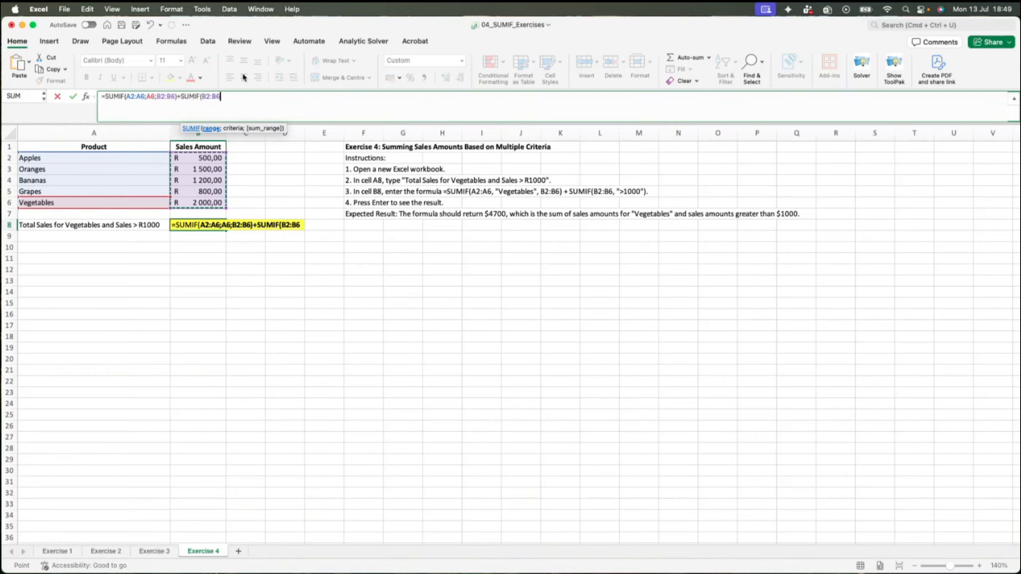
Give the second SUMIF the criterion ">1000", check the whole formula, and enter it in B8
text(;)
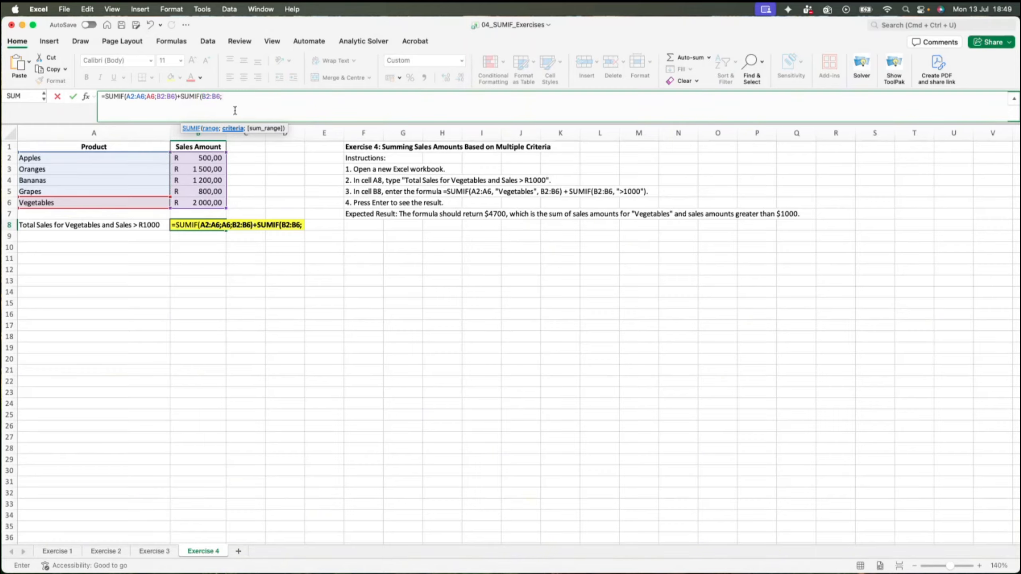
text(">1000)
text("))
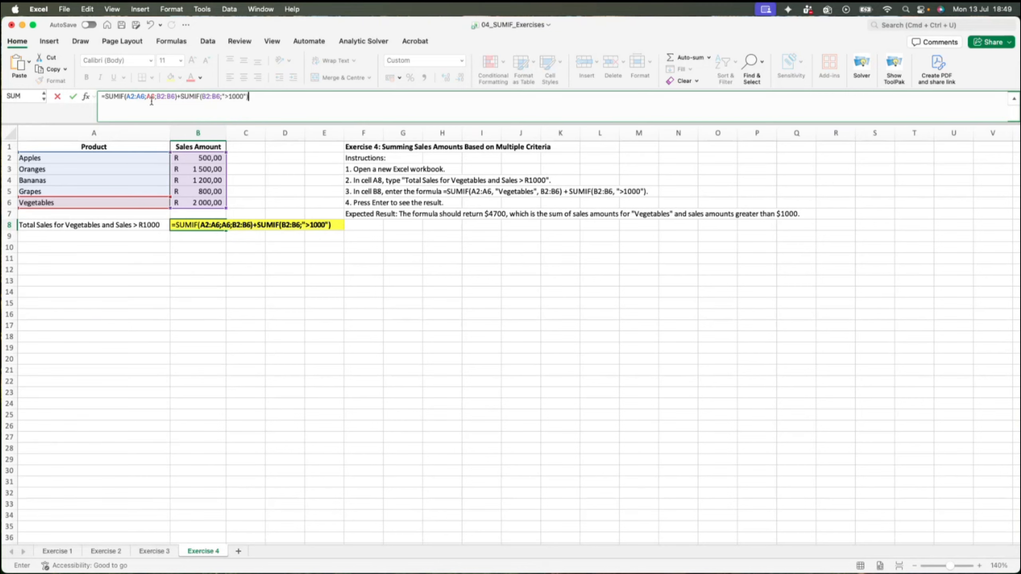
drag(106, 96, 269, 99)
click(262, 100)
key(Return)
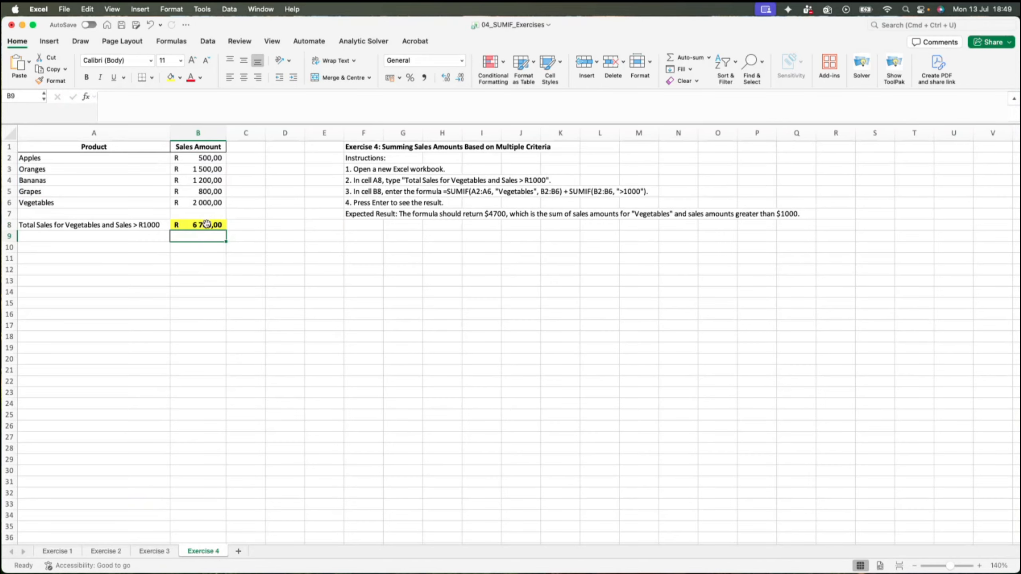
Copy the first part of the B8 formula, =SUMIF(A2:A6;A6;B2:B6), and leave the cell unchanged
click(206, 224)
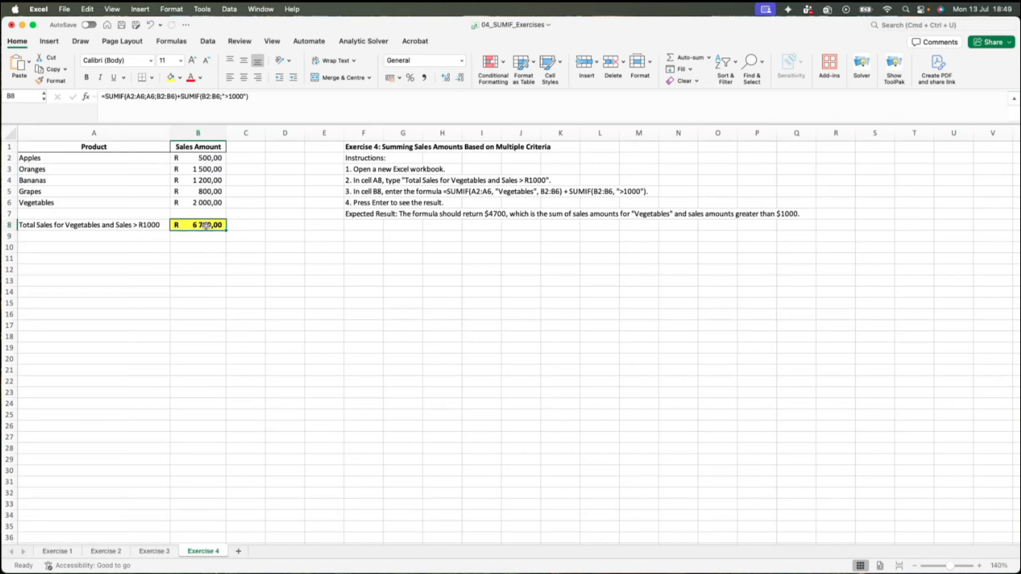
click(257, 97)
drag(257, 97, 95, 97)
click(176, 97)
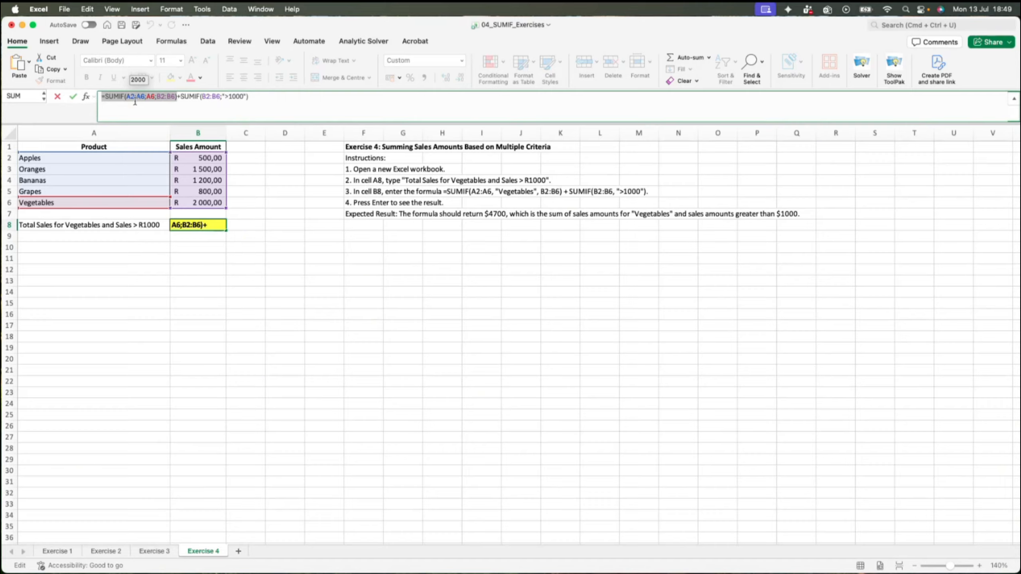
click(262, 98)
key(Return)
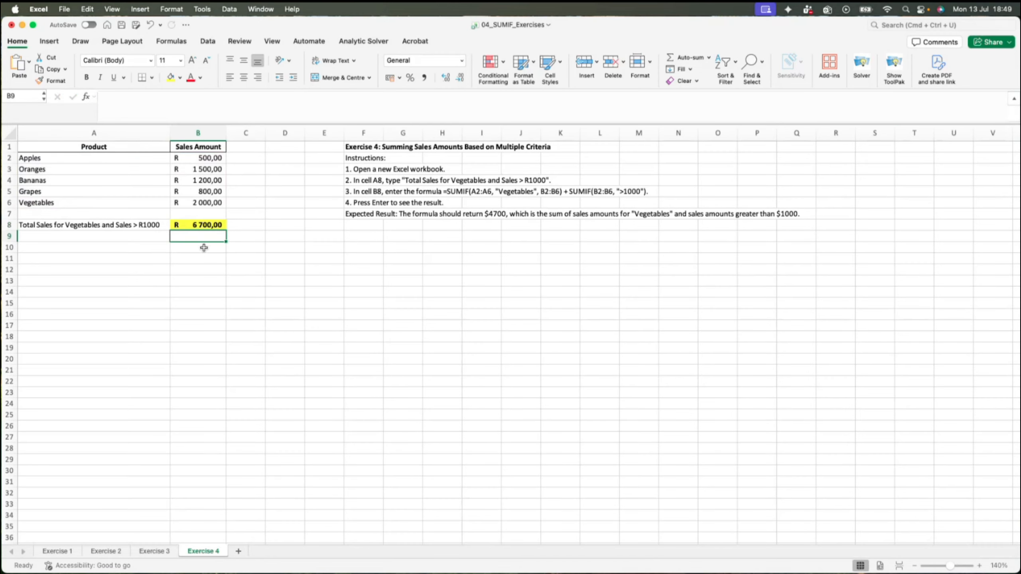
Label cell A10 as "Veg alone"
click(203, 247)
click(148, 102)
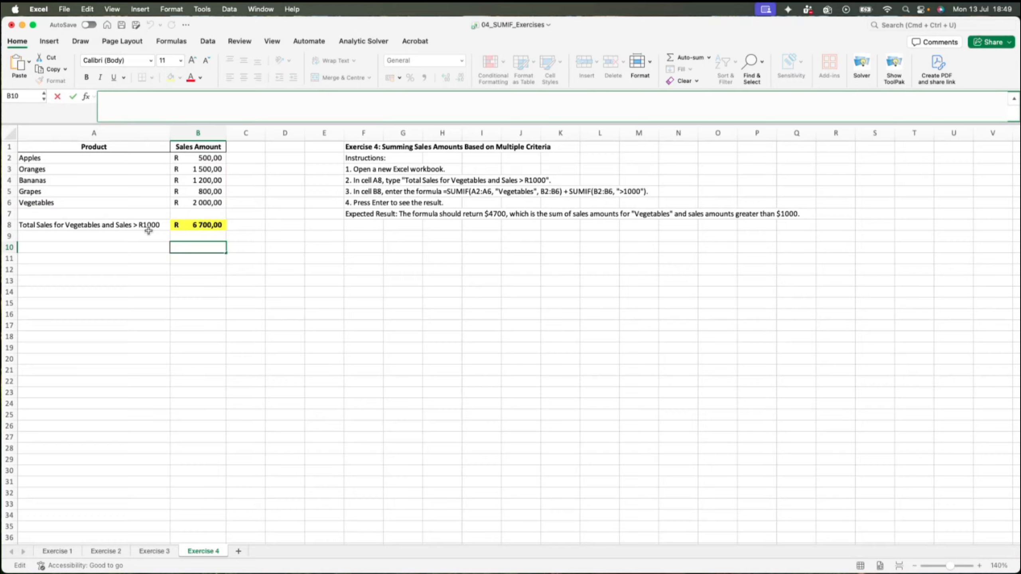
key(shift+Tab)
text(V)
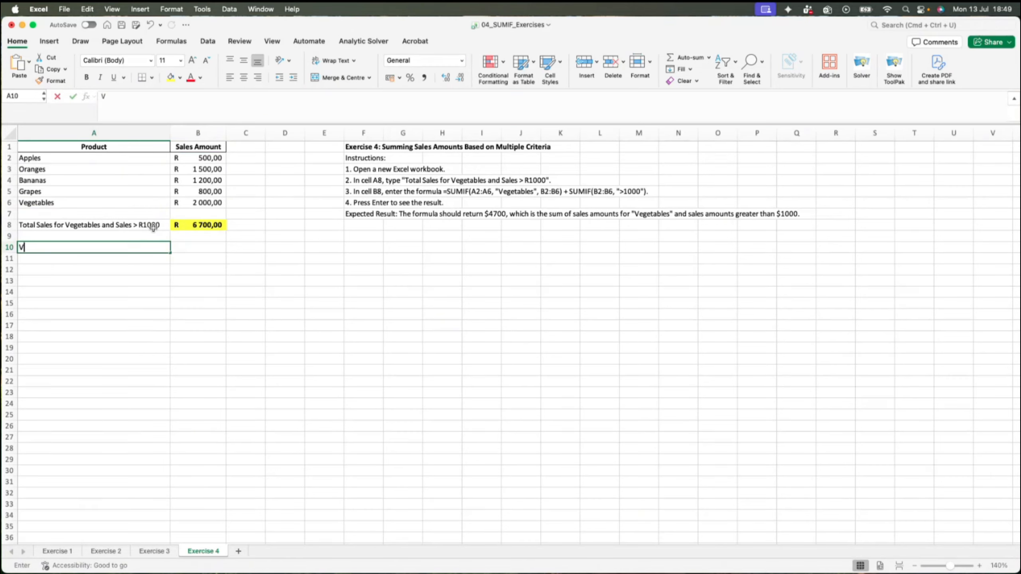
text(eg alon)
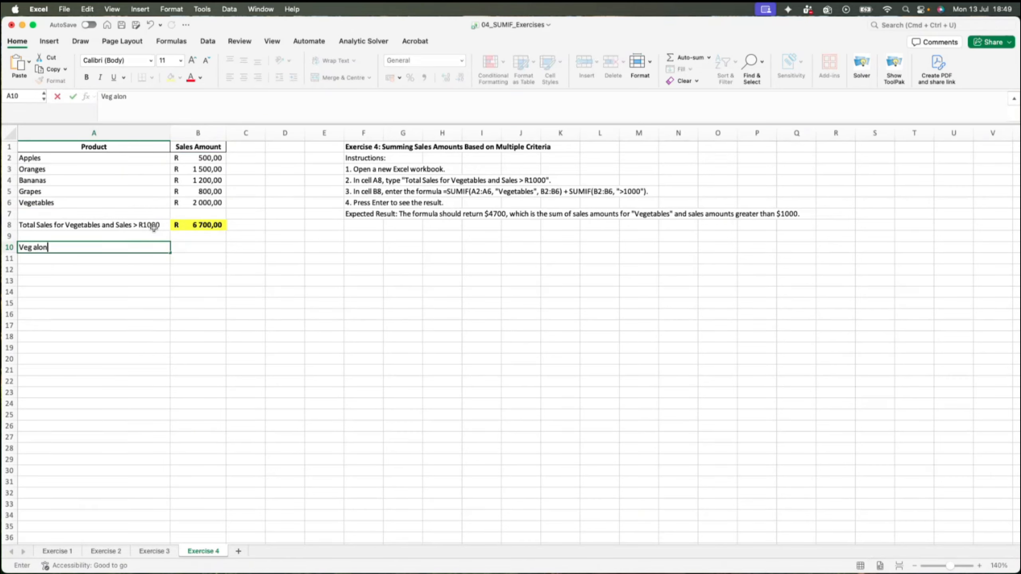
text(e)
Enter the copied formula =SUMIF(A2:A6;A6;B2:B6) in B10 and make the cell bold
click(186, 249)
click(109, 103)
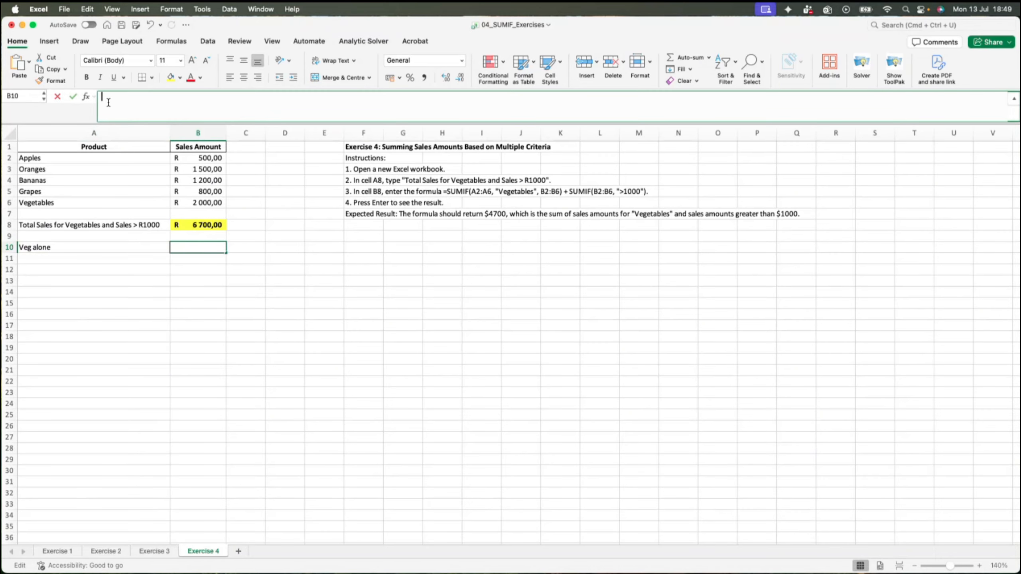
text(=SUMIF(A2:A6;A6;B2:B6))
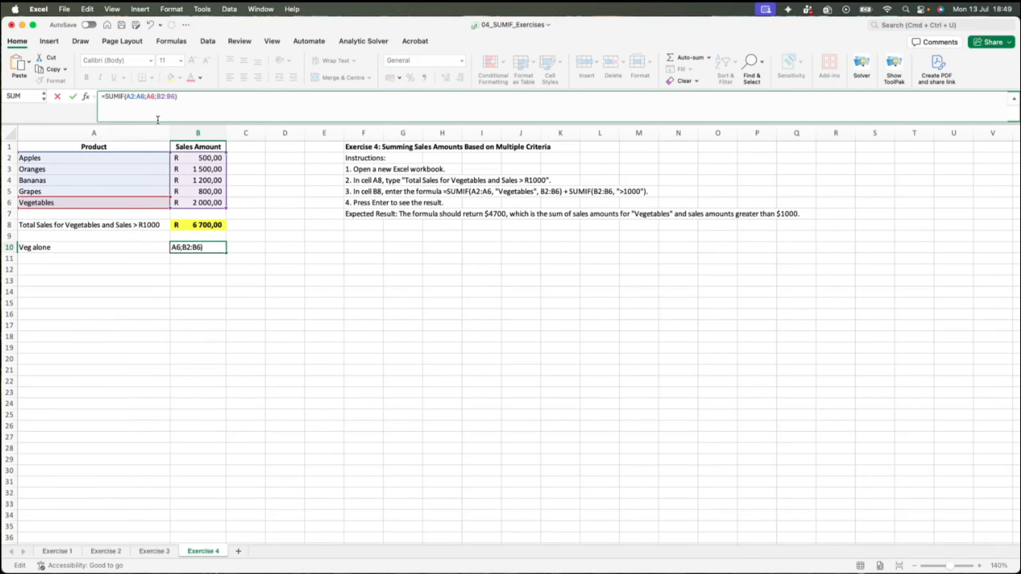
key(Return)
click(216, 248)
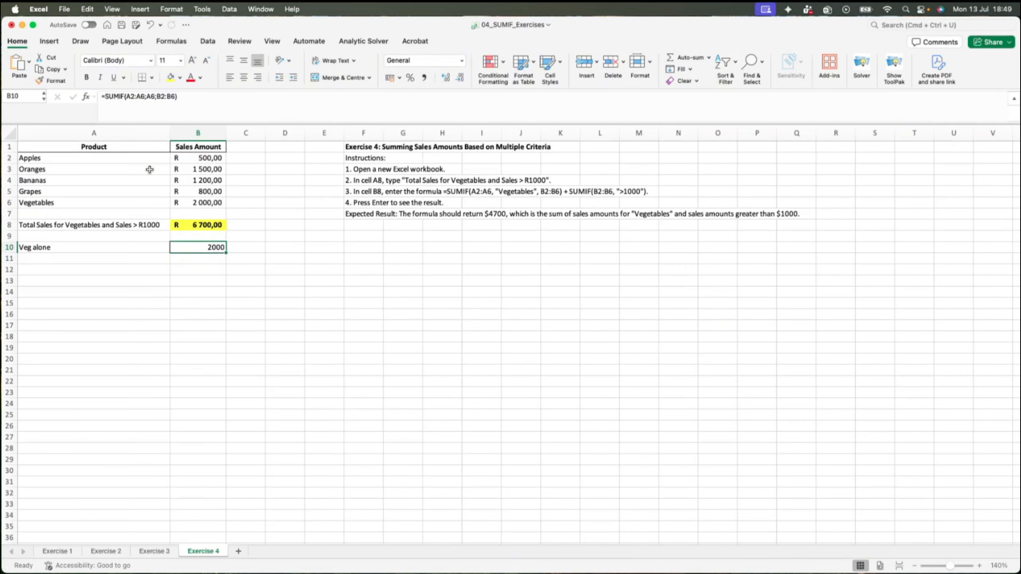
key(super+b)
Label cell A11 as "Sales greater than a 1000"
click(75, 259)
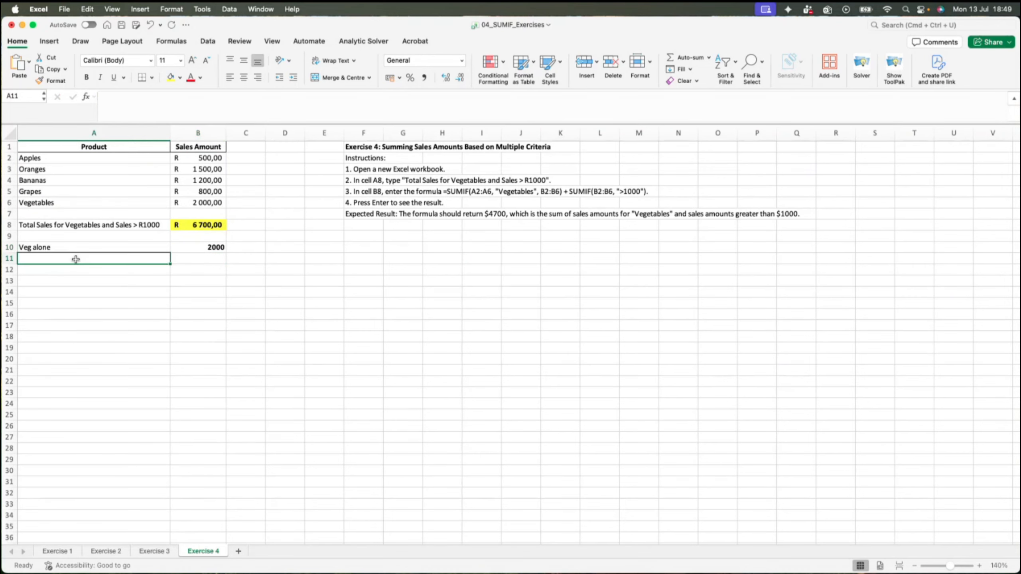
text(Sale )
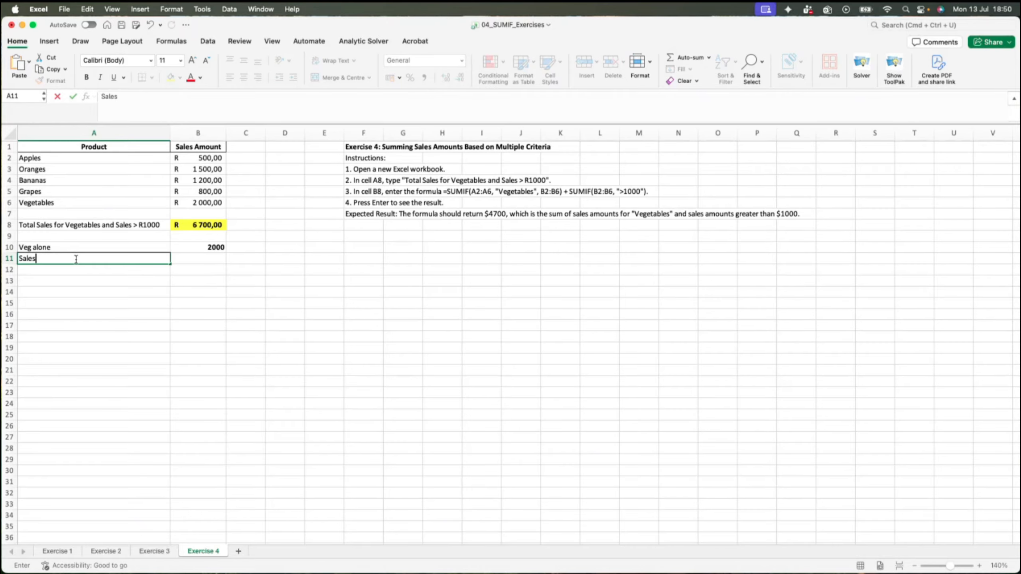
text( greater than a 1000)
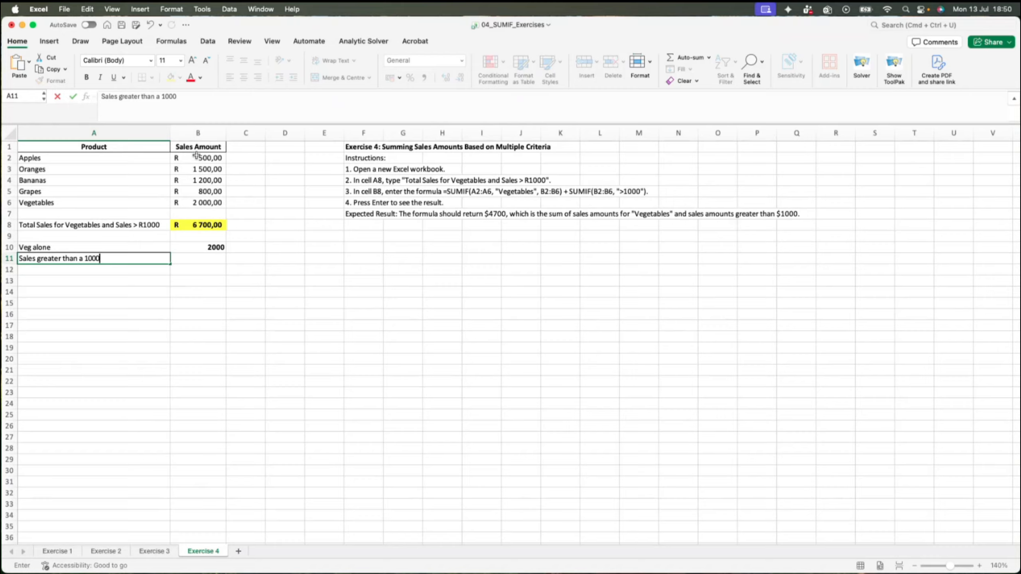
Copy the second part of the B8 formula, SUMIF(B2:B6;">1000"), and leave the cell unchanged
click(208, 227)
drag(248, 97, 179, 97)
key(super+c)
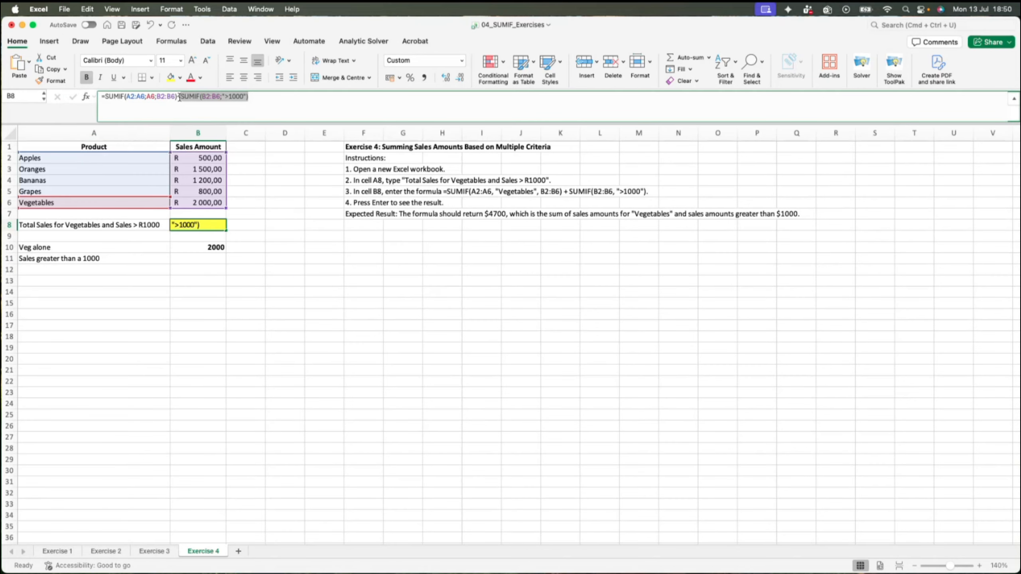
click(266, 103)
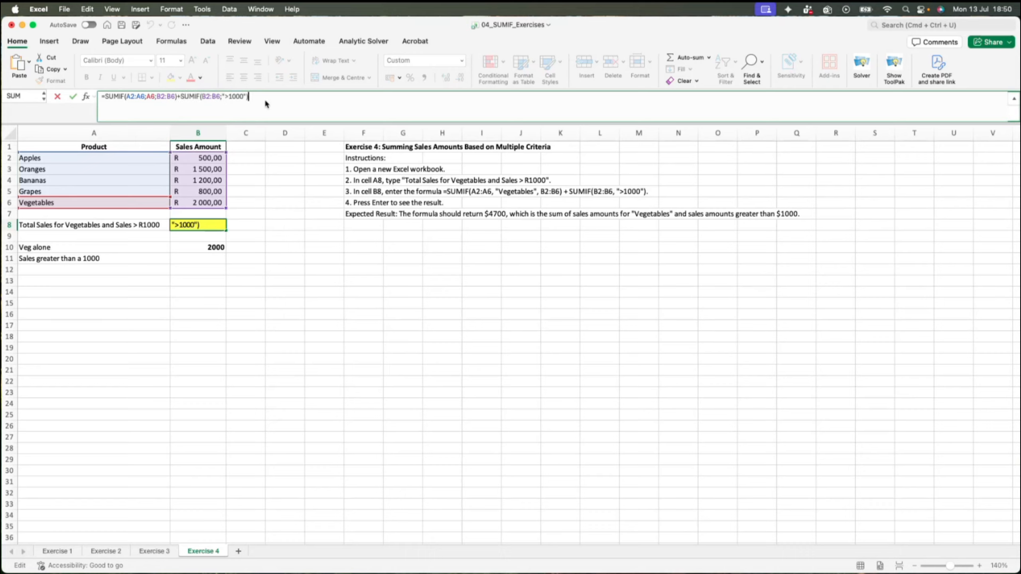
key(Return)
Enter =SUMIF(B2:B6;">1000") in B11 from the copied text and make the cell bold
click(201, 258)
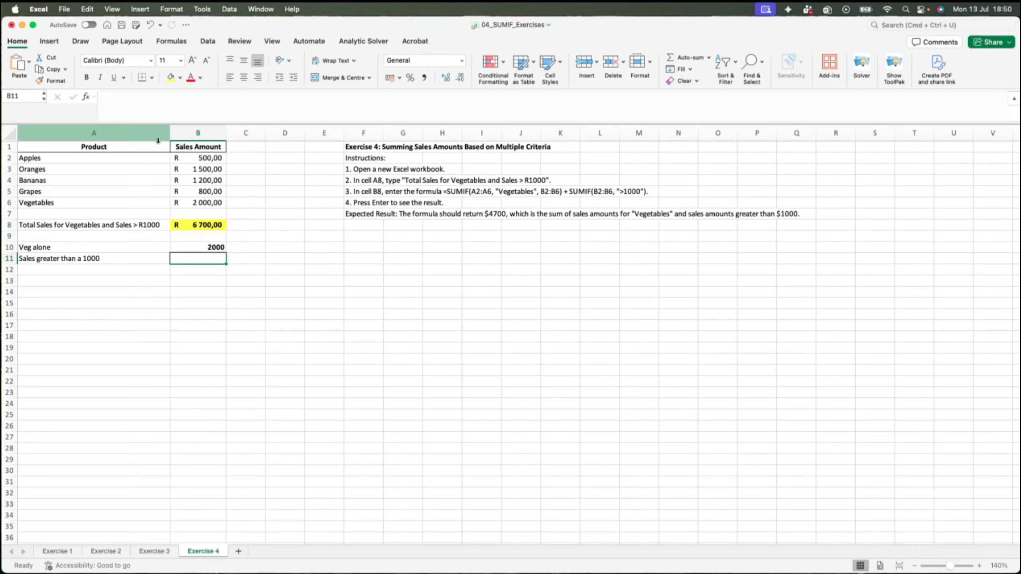
click(144, 104)
text(=)
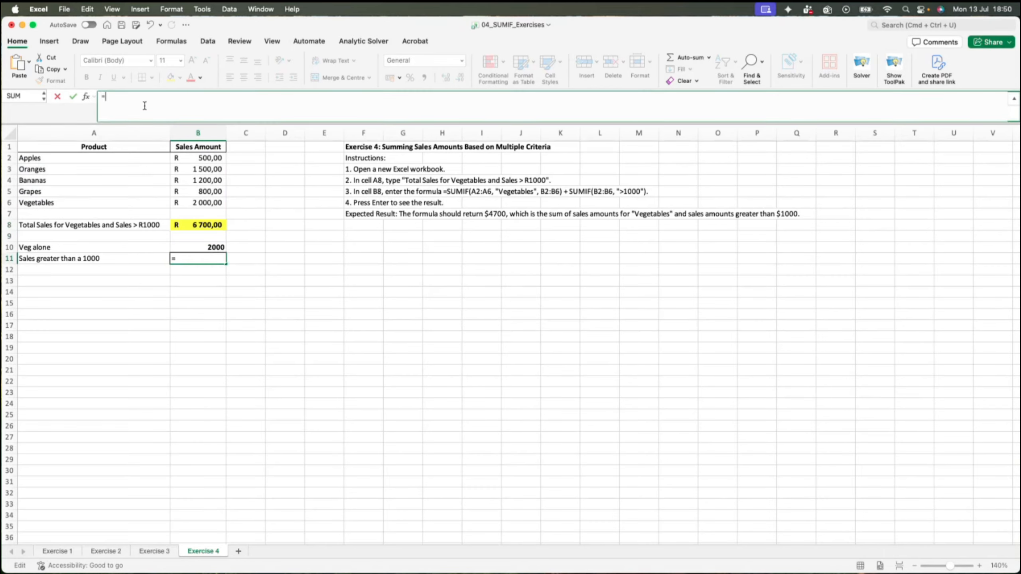
key(super+v)
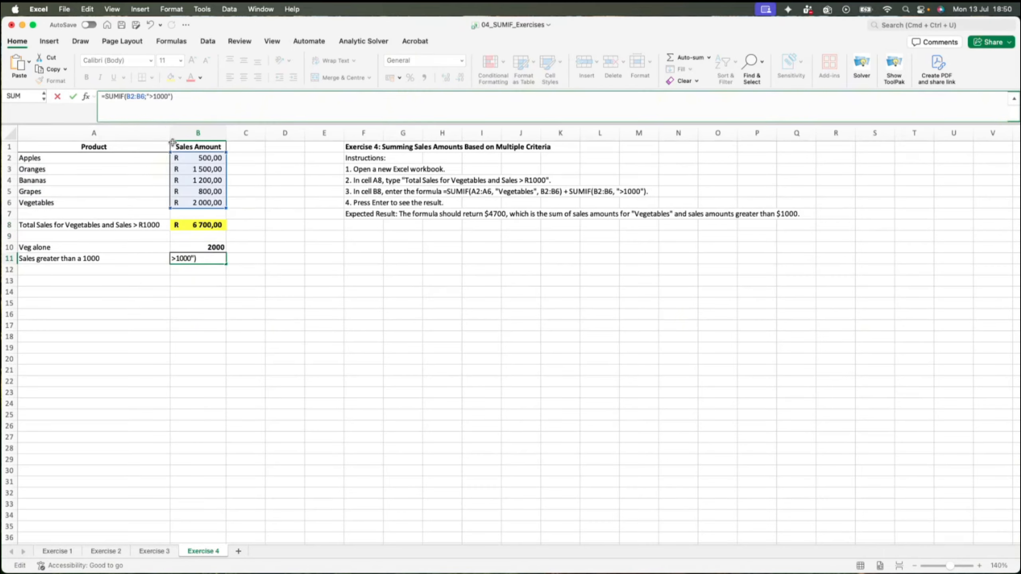
key(Return)
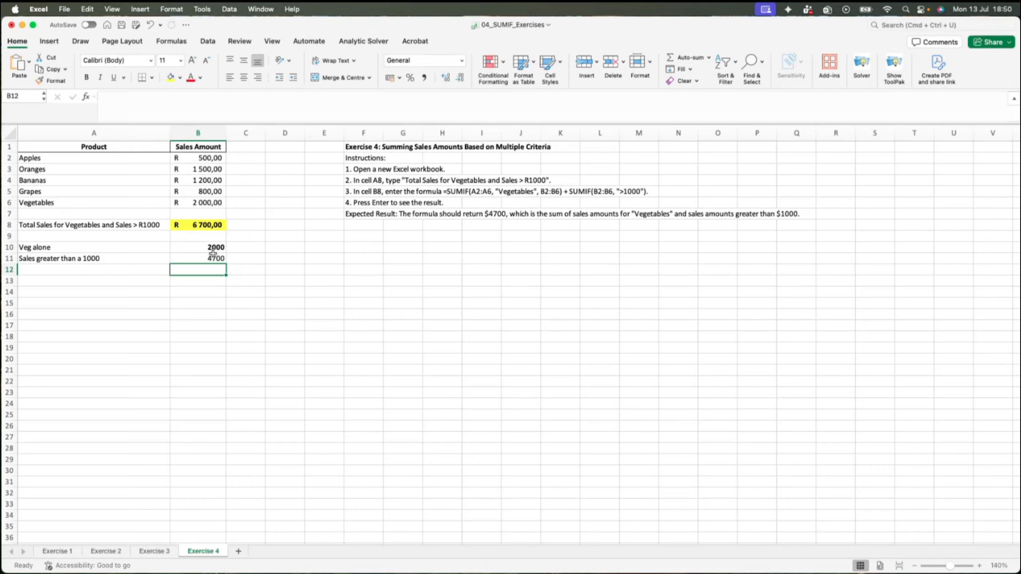
click(213, 255)
key(super+b)
Add the two partial totals in B12 with =B10+B11, make it bold, and select B8 for comparison
click(196, 270)
text(=)
click(216, 246)
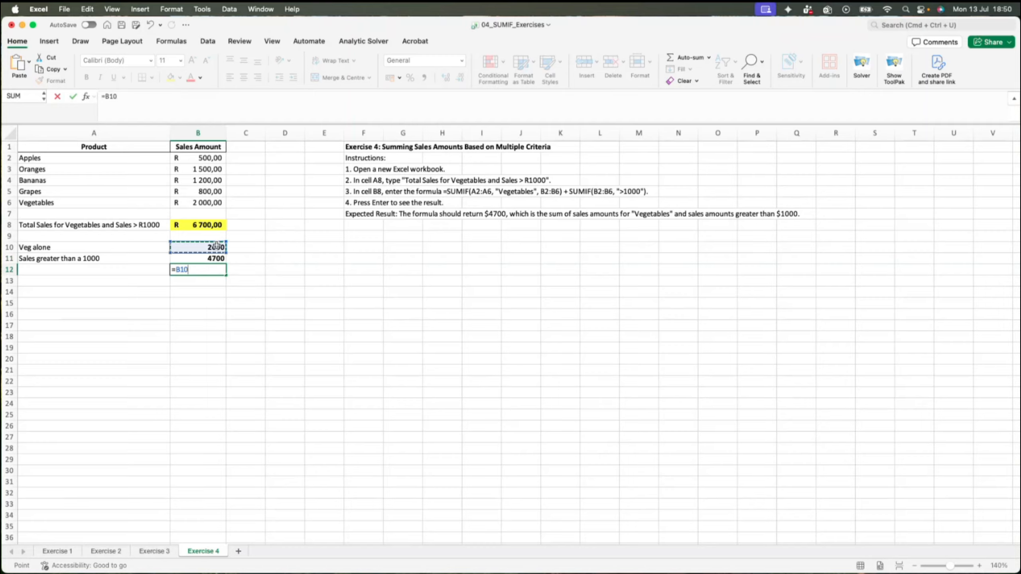
text(+)
click(216, 258)
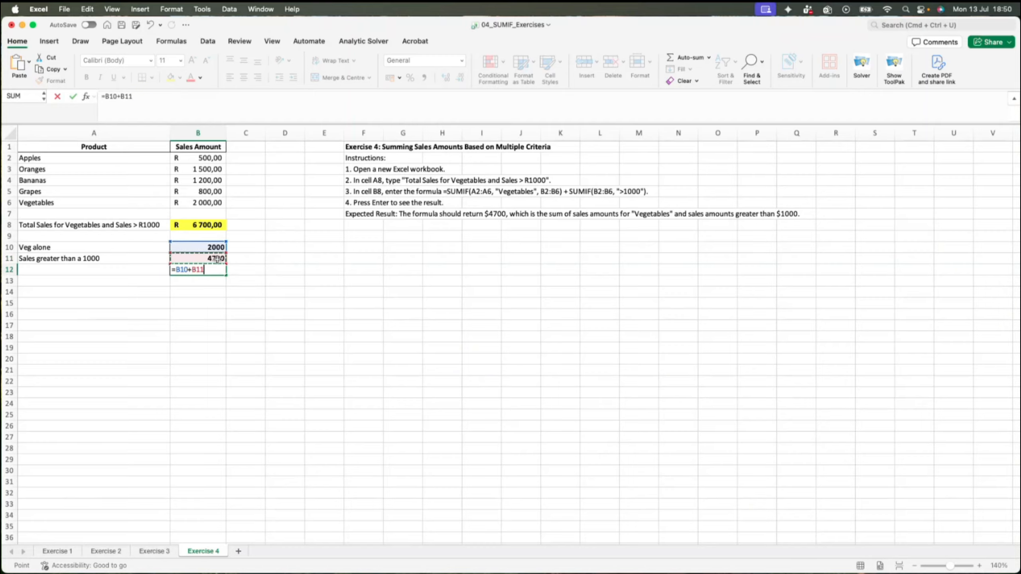
key(Return)
click(216, 271)
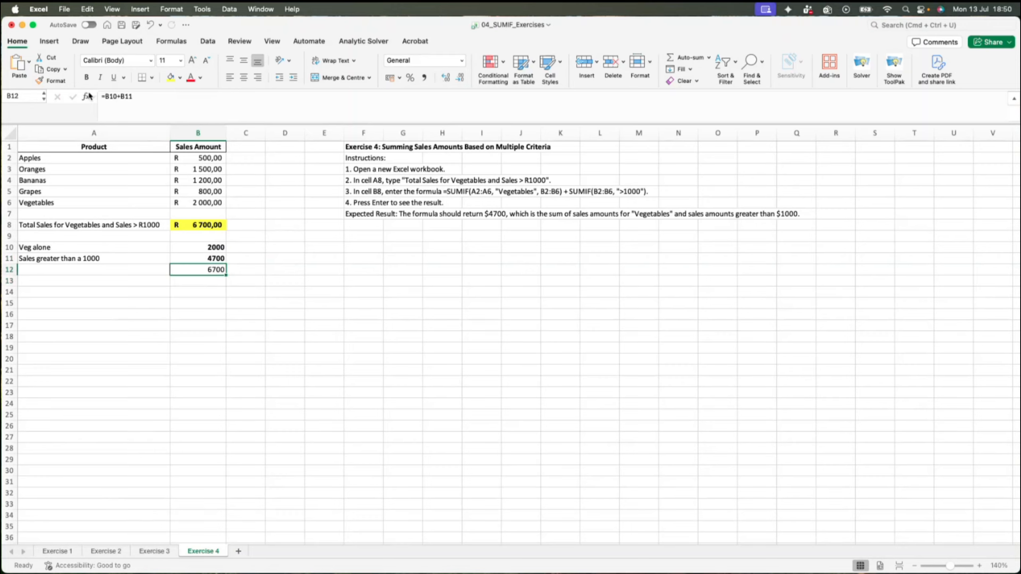
click(86, 77)
click(201, 225)
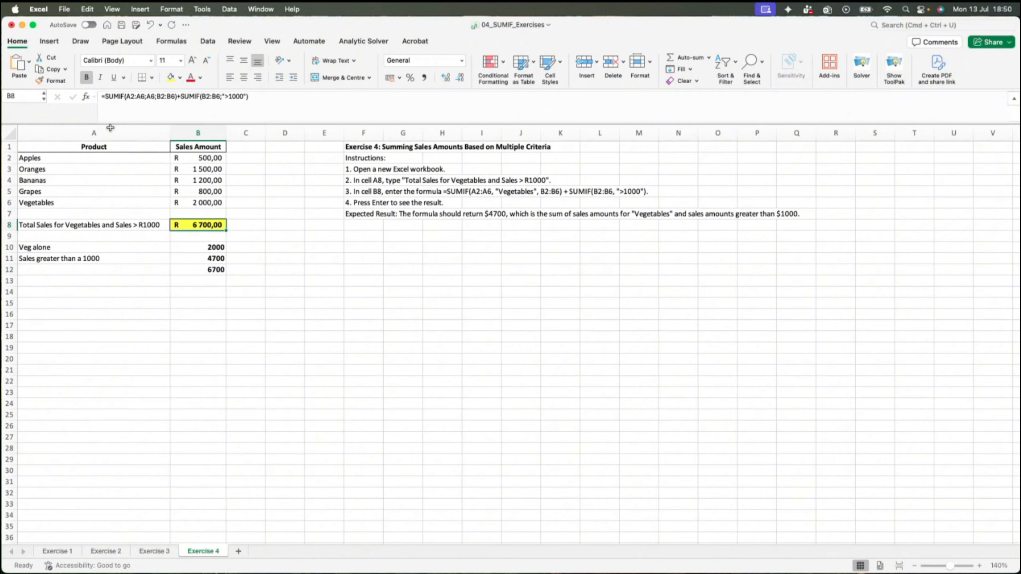